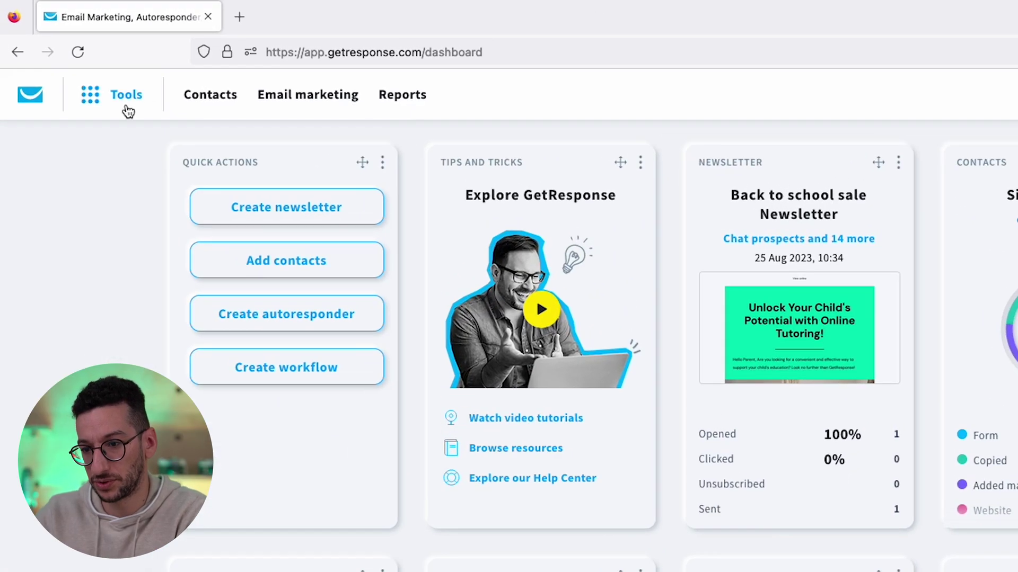
Go to the AI campaigns overview from the Tools menu.
left_click(79, 62)
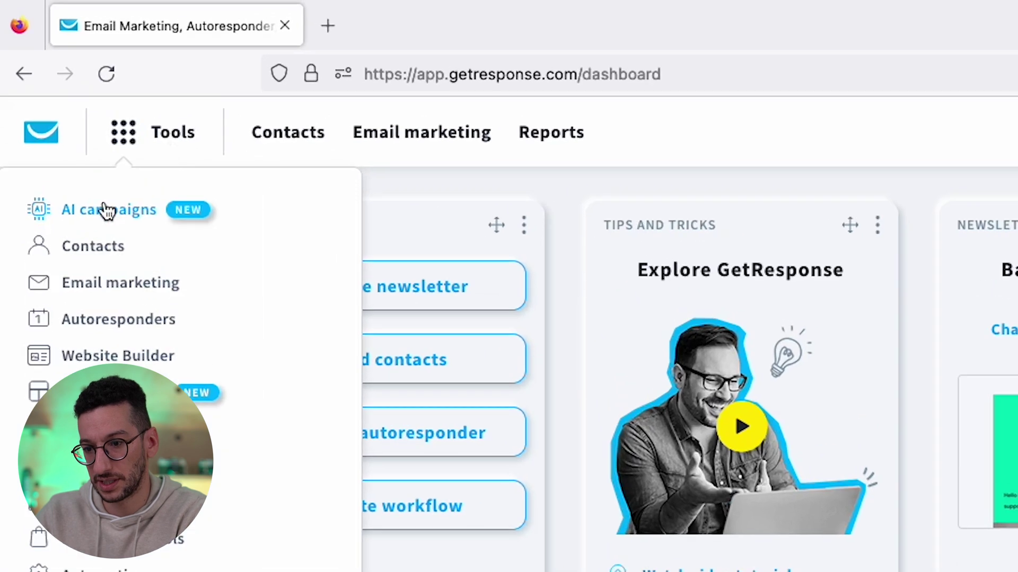
left_click(106, 210)
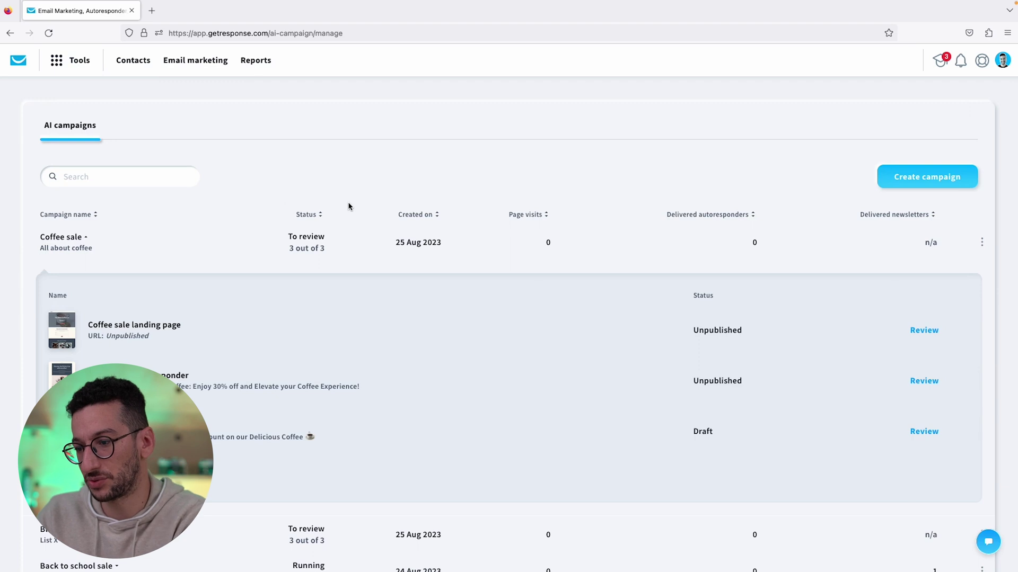
scroll(348, 207, "down", 3)
scroll(348, 206, "up", 3)
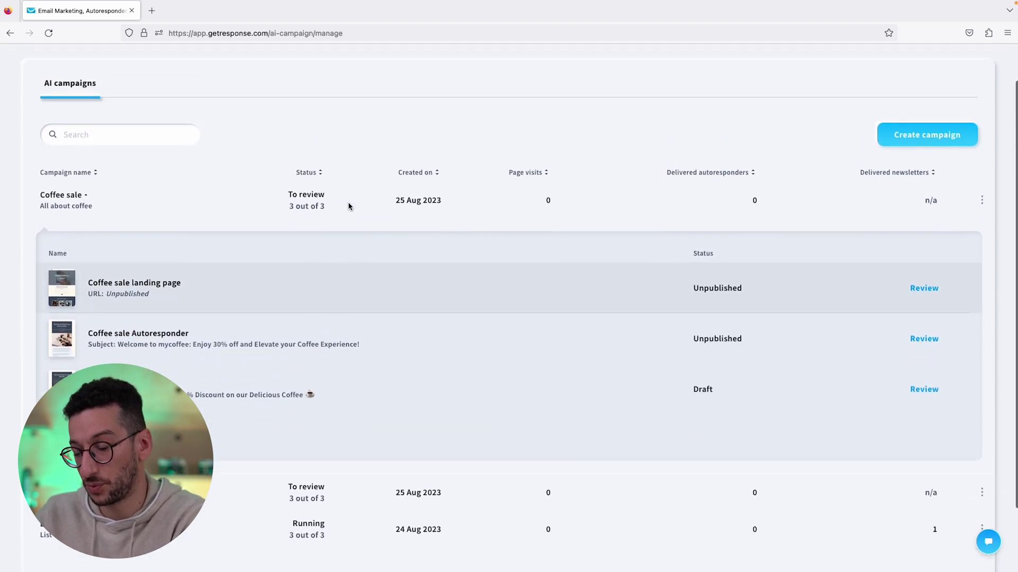
Start a new AI campaign named 'Black Friday 2023'.
left_click(927, 172)
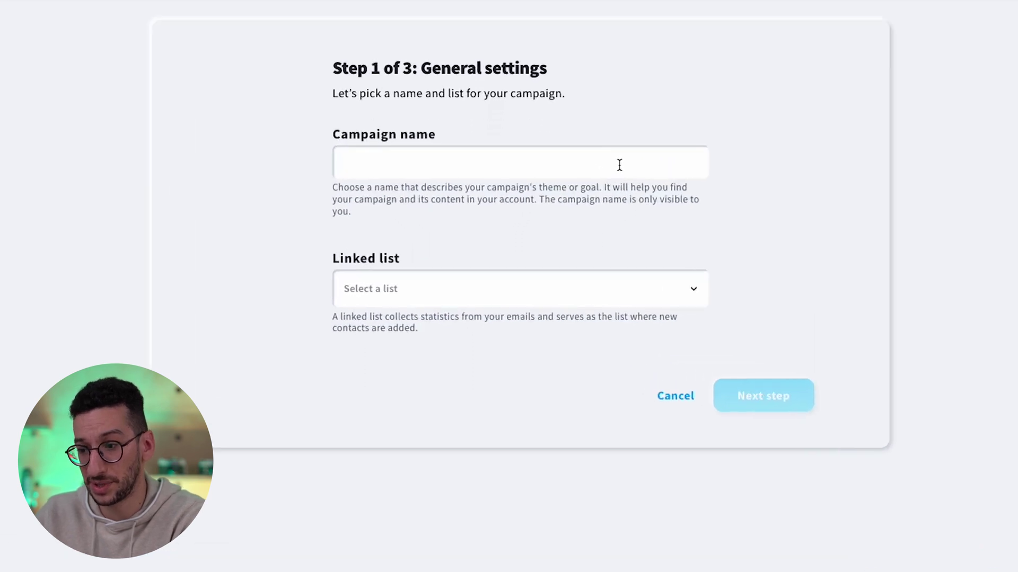
left_click(619, 165)
type("Black Fr")
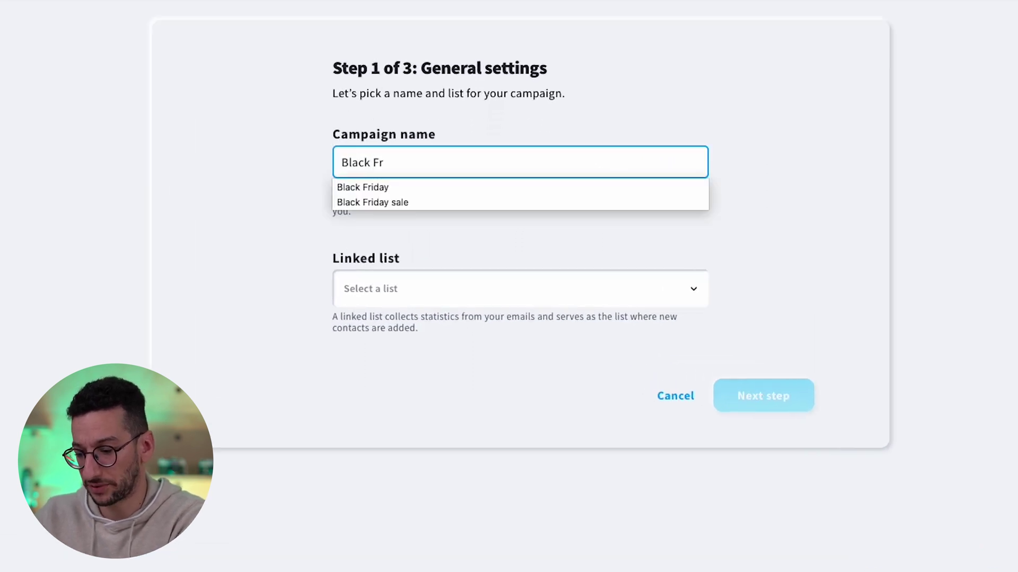
type("iday")
left_click(491, 187)
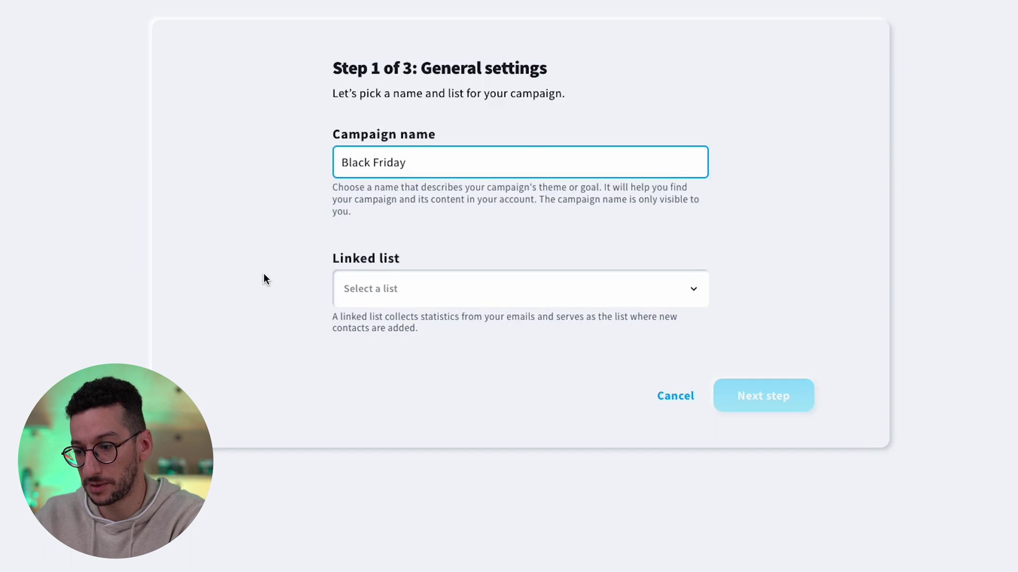
left_click(263, 274)
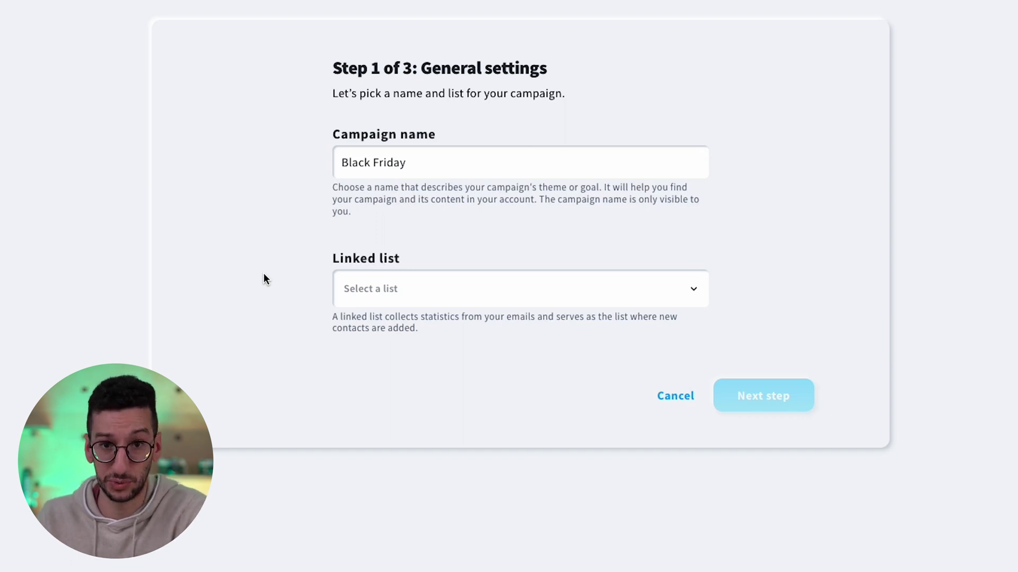
left_click(452, 166)
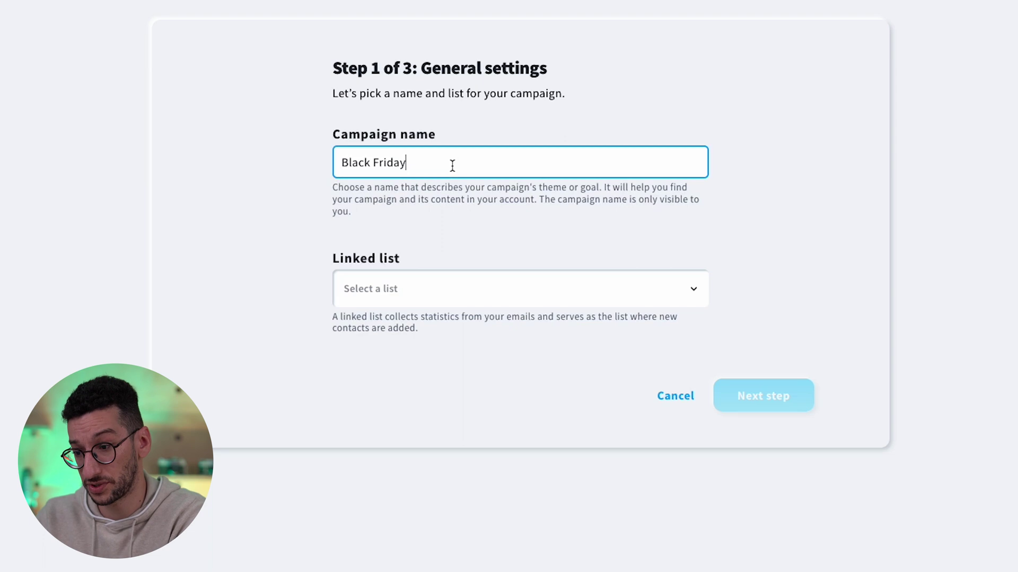
type("2023")
left_click(300, 233)
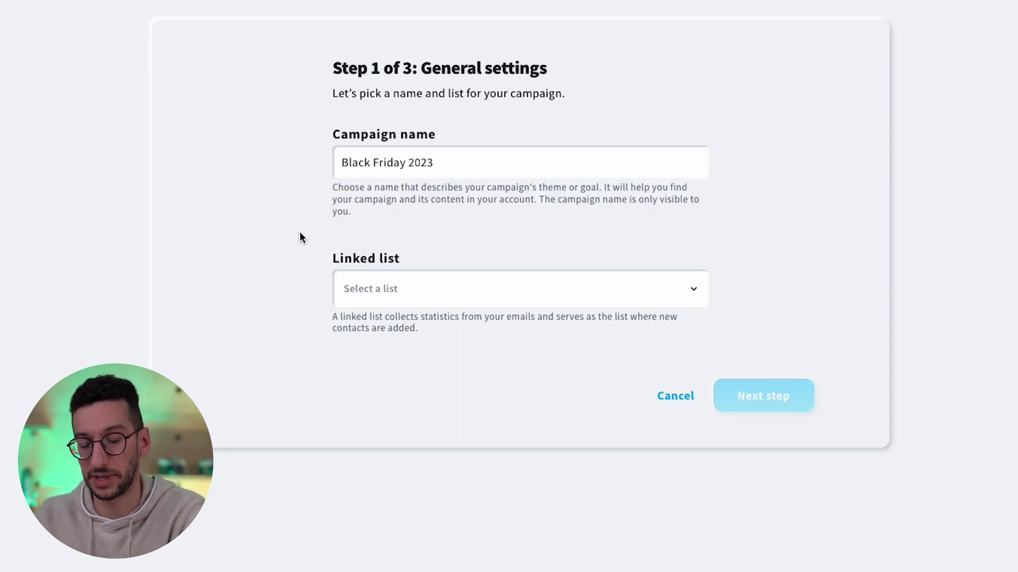
Link the campaign to List E and continue to the next step.
left_click(388, 290)
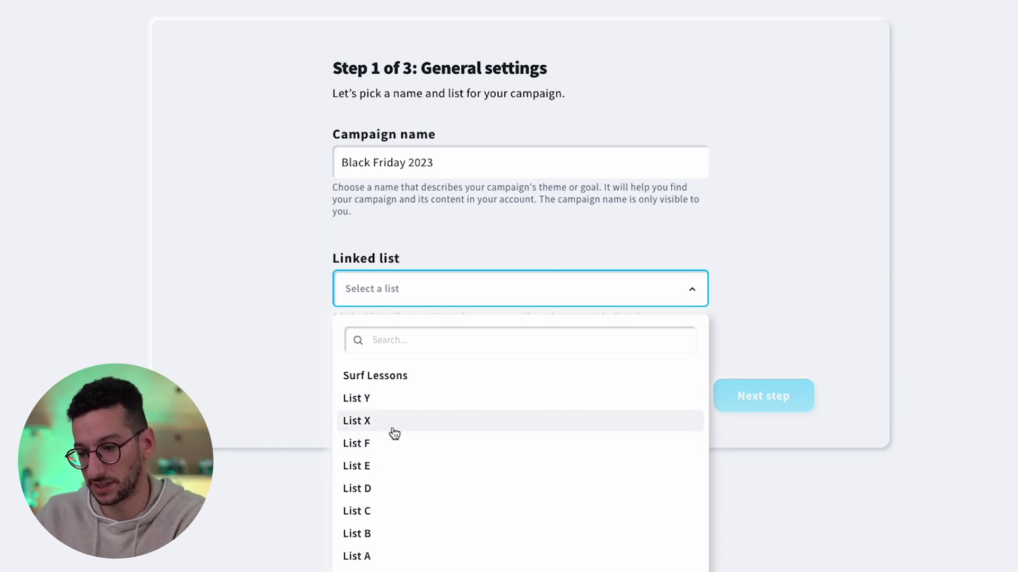
left_click(384, 473)
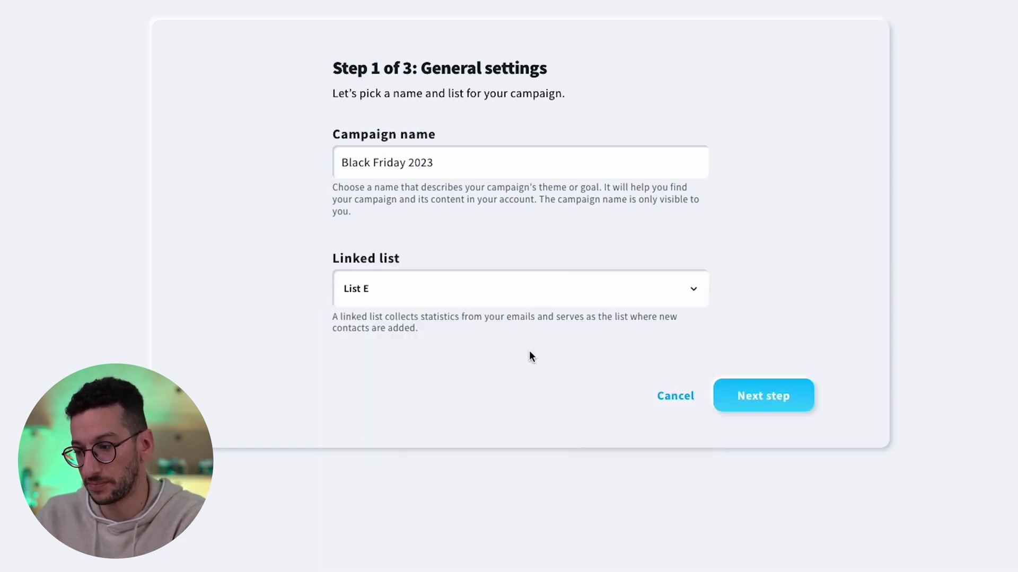
left_click(759, 395)
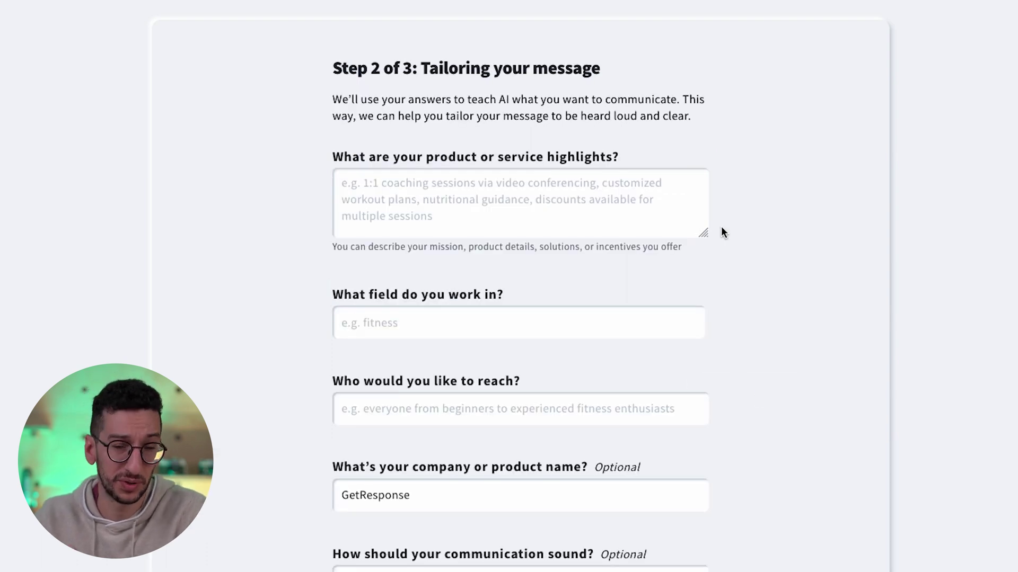
Paste the product highlights and set the field to Fitness coaching.
left_click(632, 194)
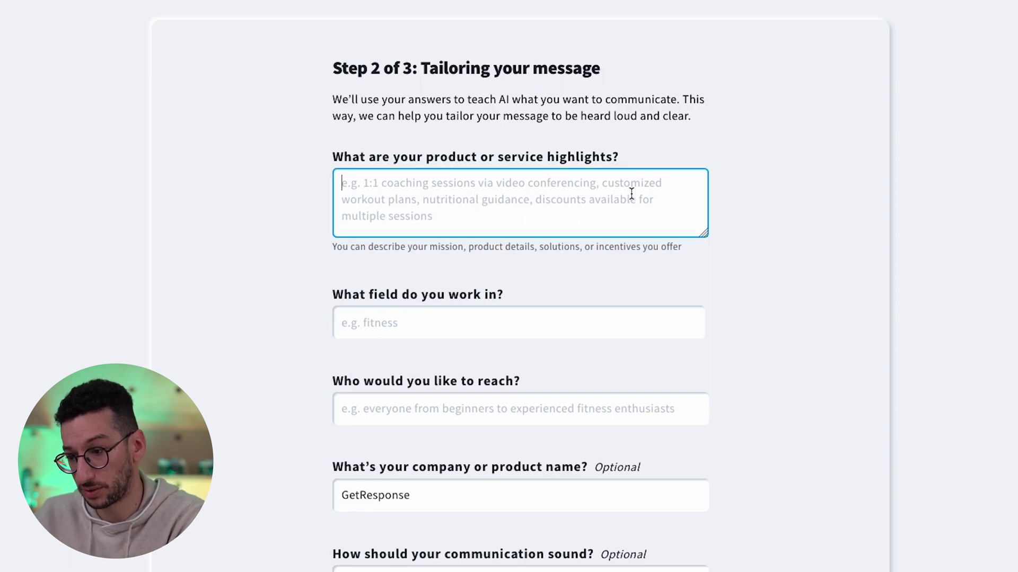
type("1:1 coaching sessions via video conferencing, customised workout plans, nutritional guidance, Black Friday discount 35% off")
left_click(300, 268)
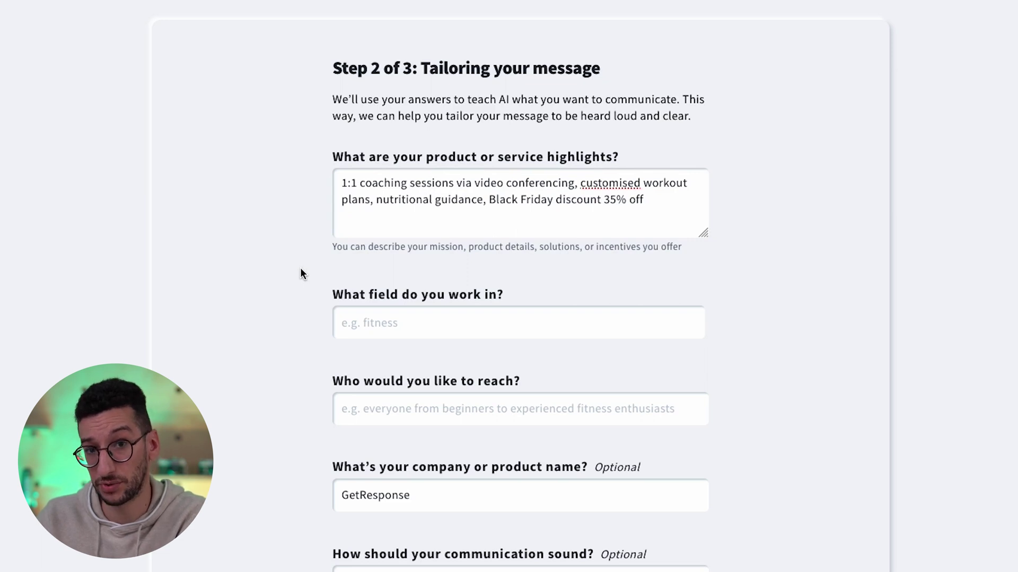
scroll(300, 269, "down", 2)
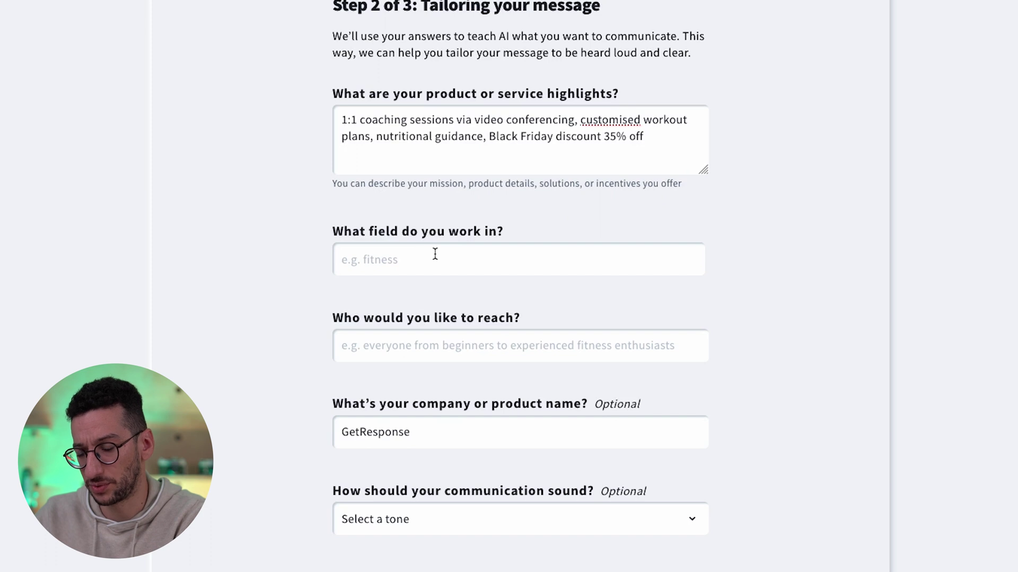
left_click(435, 254)
type("fitness")
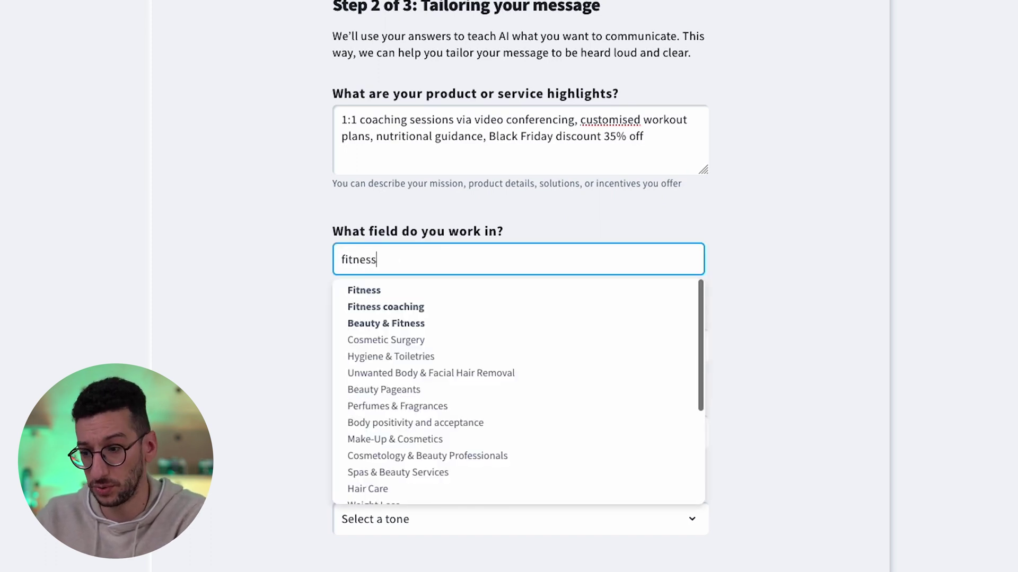
left_click(404, 306)
left_click(280, 347)
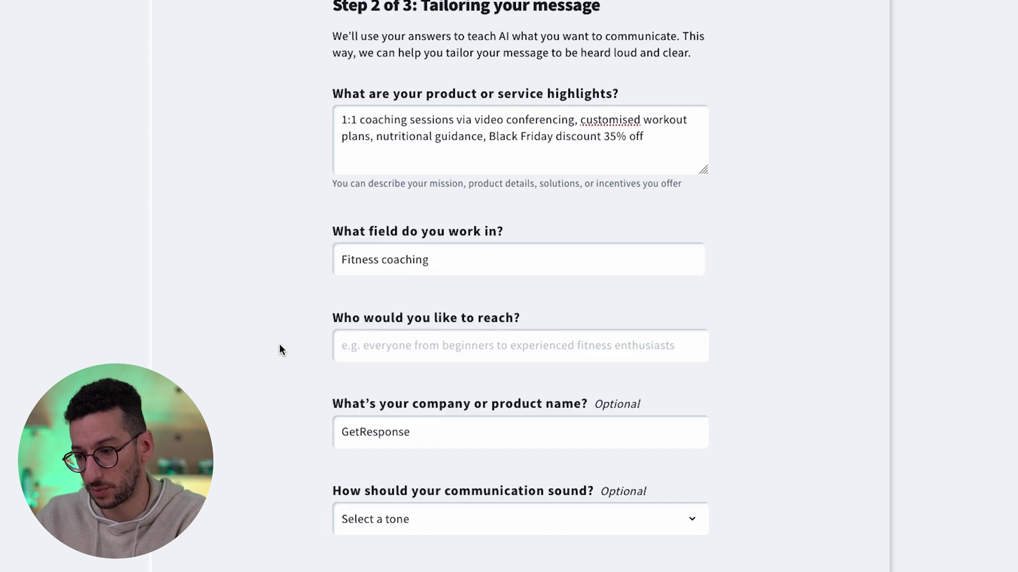
Set the audience to 'from beginners to advanced fitness enthusiasts' and the company name to GetFit.
scroll(280, 348, "down", 1)
scroll(279, 344, "down", 1)
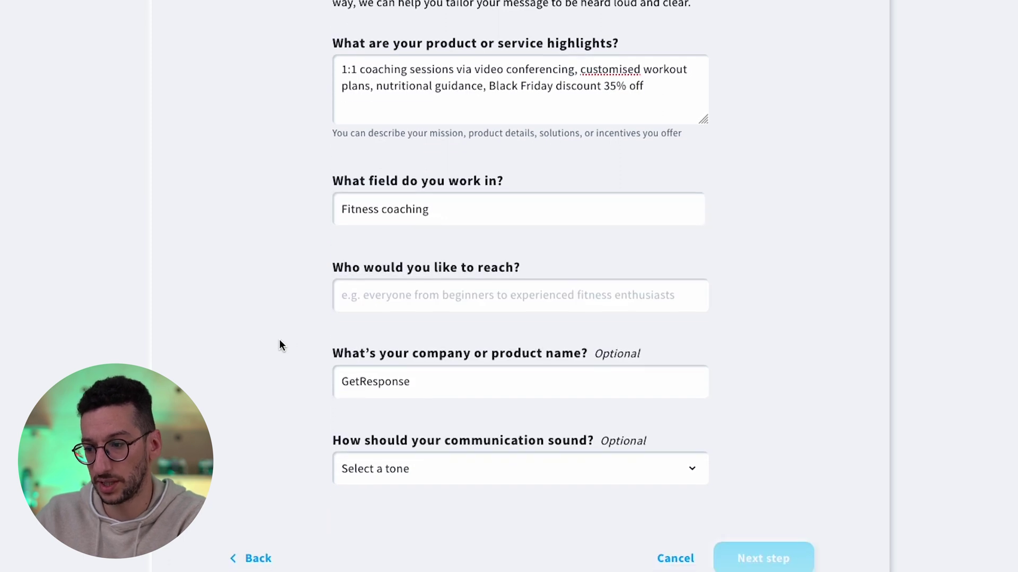
left_click(467, 296)
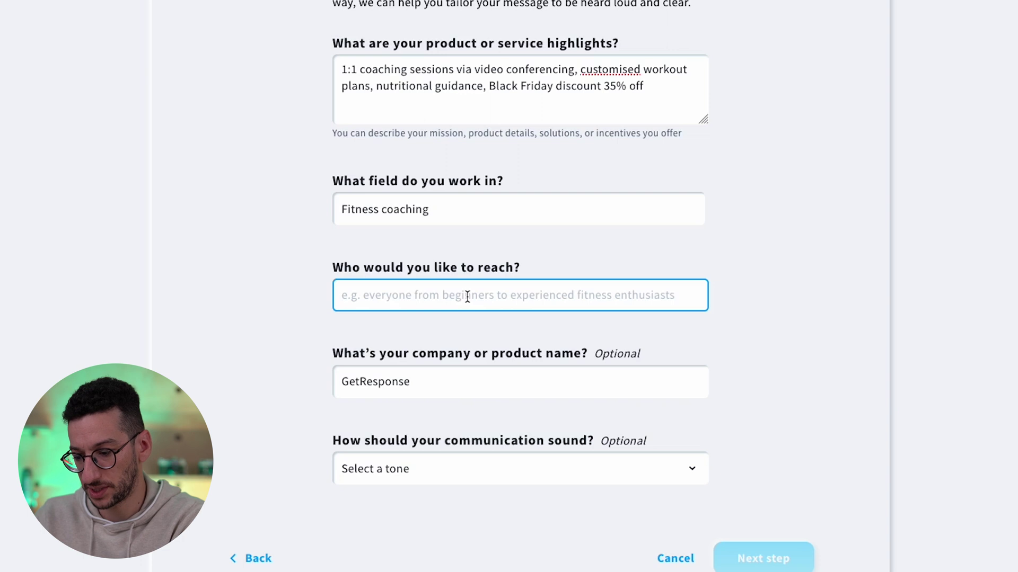
type("from be")
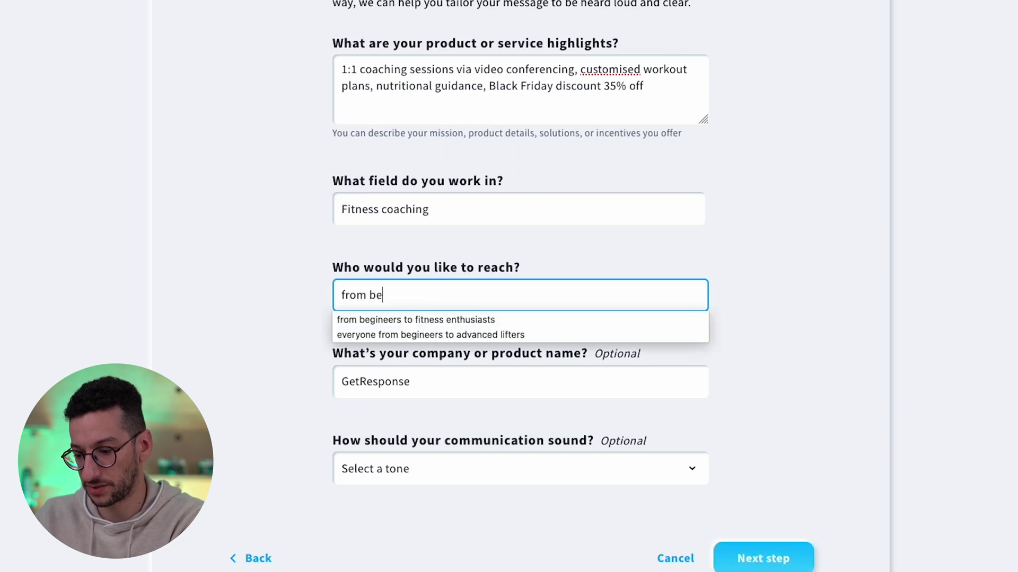
type("ginners to advan")
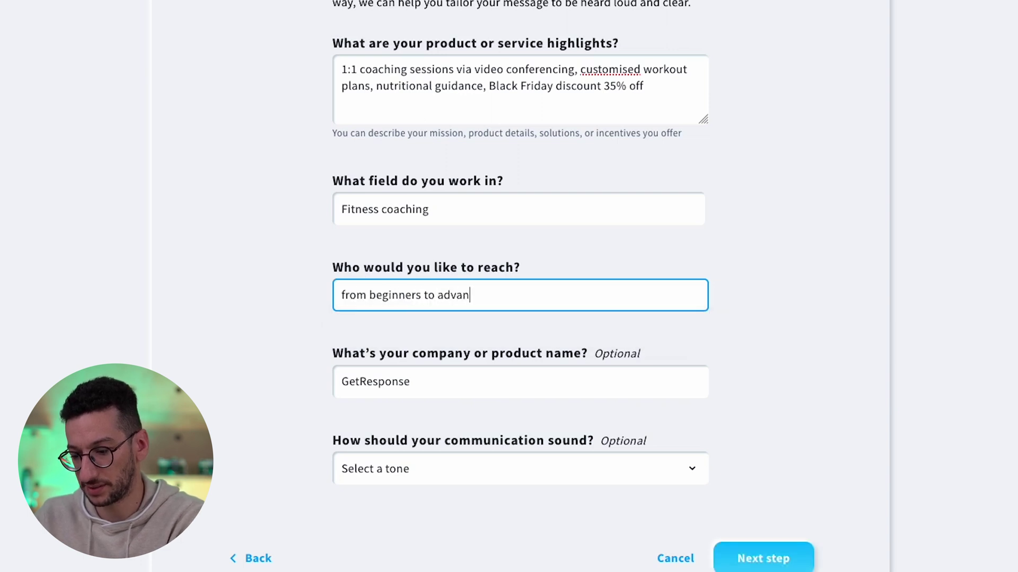
type("ced fitness ")
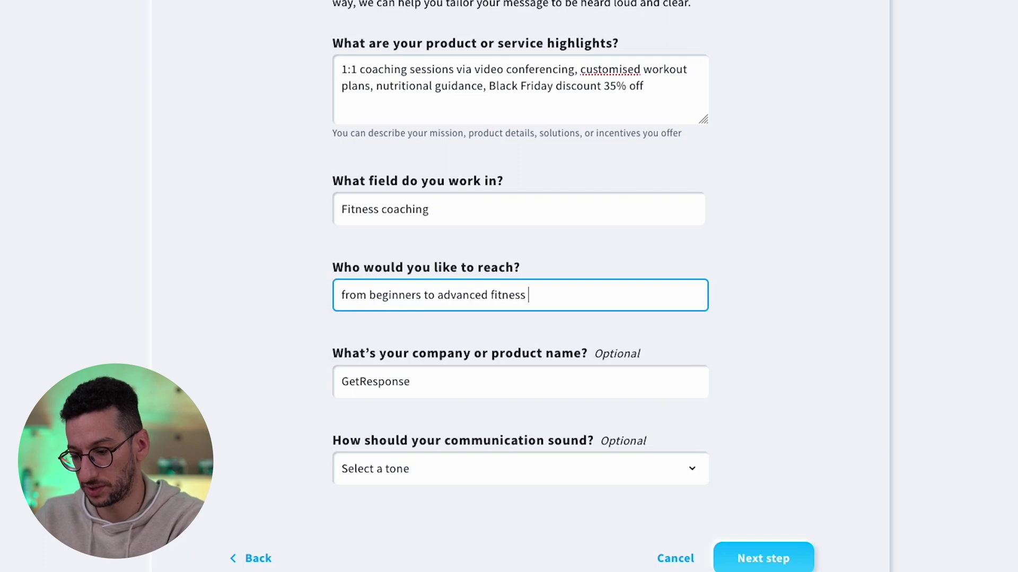
type("enthusiasts")
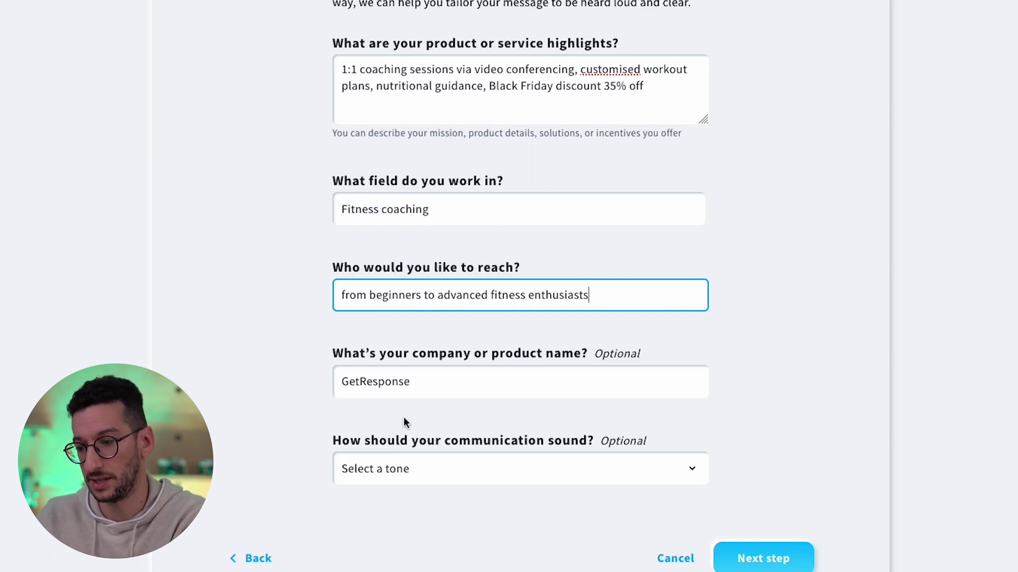
left_click(438, 381)
key("ctrl+a")
type("GetFit")
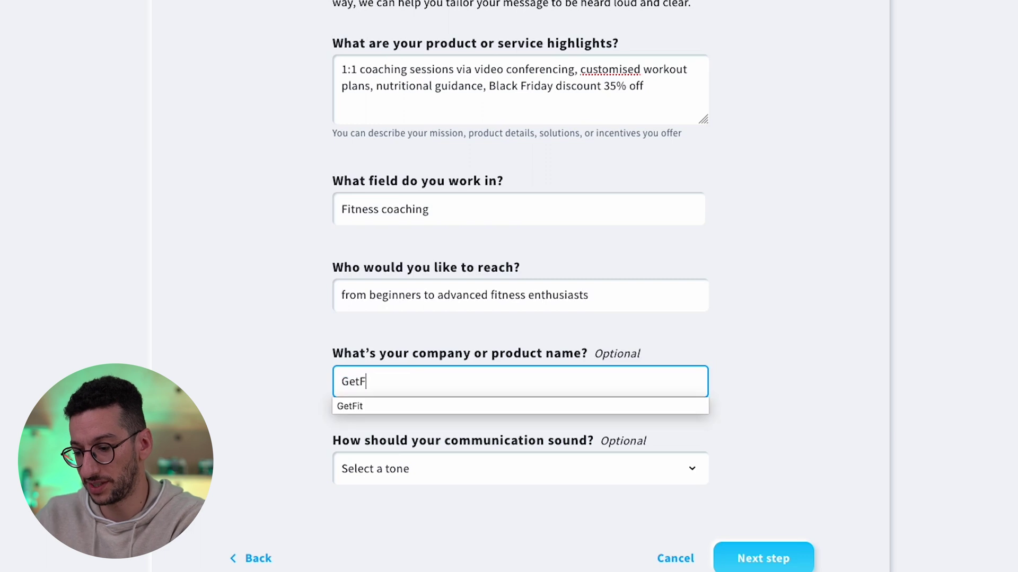
left_click(267, 354)
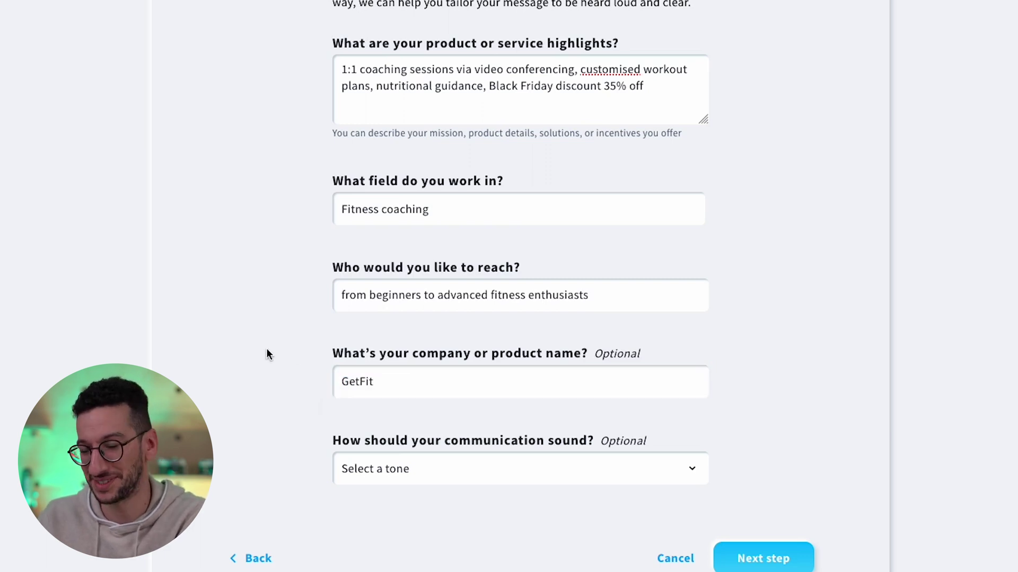
Choose Convincing as the communication tone.
scroll(394, 443, "down", 1)
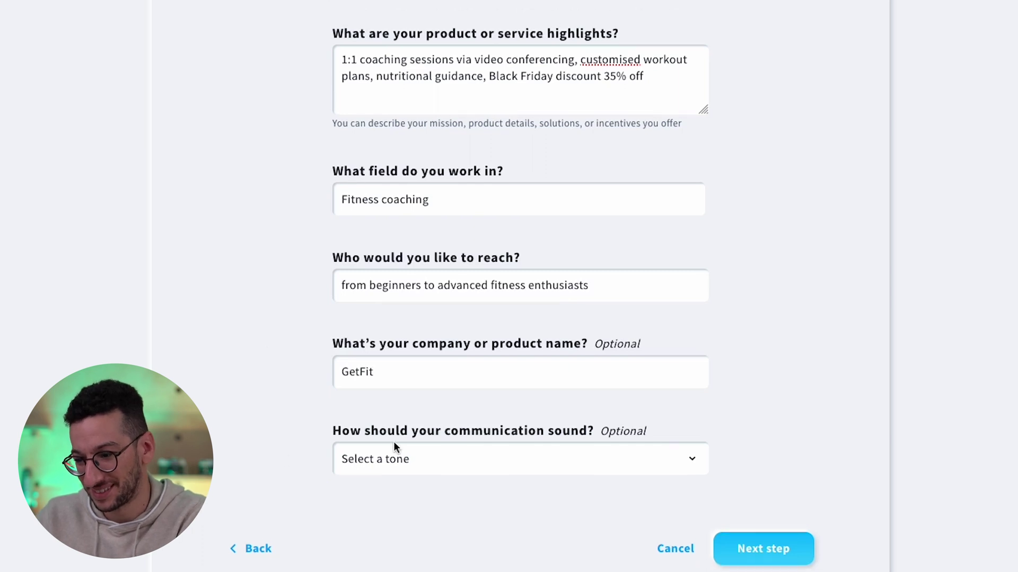
left_click(408, 460)
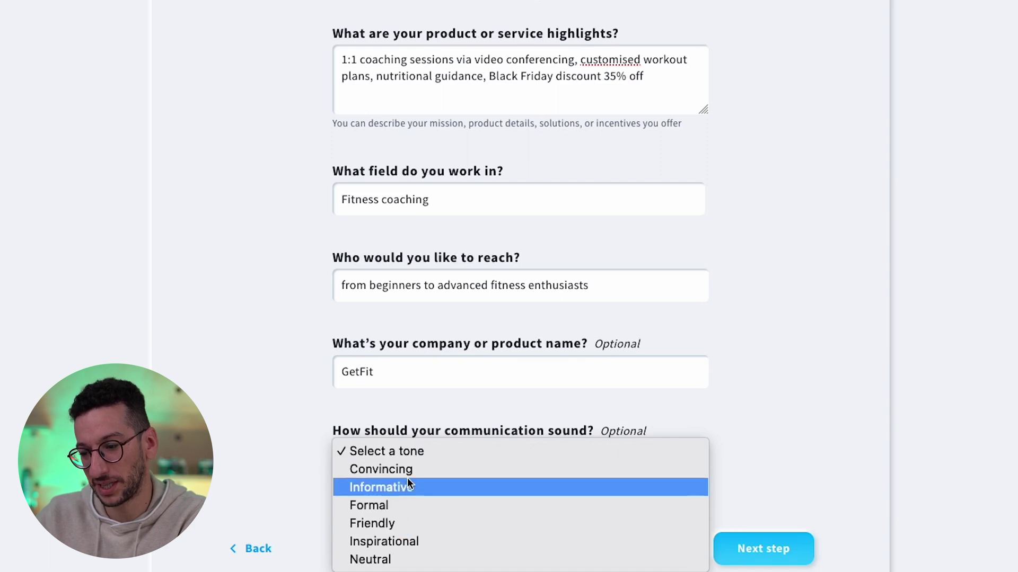
left_click(407, 469)
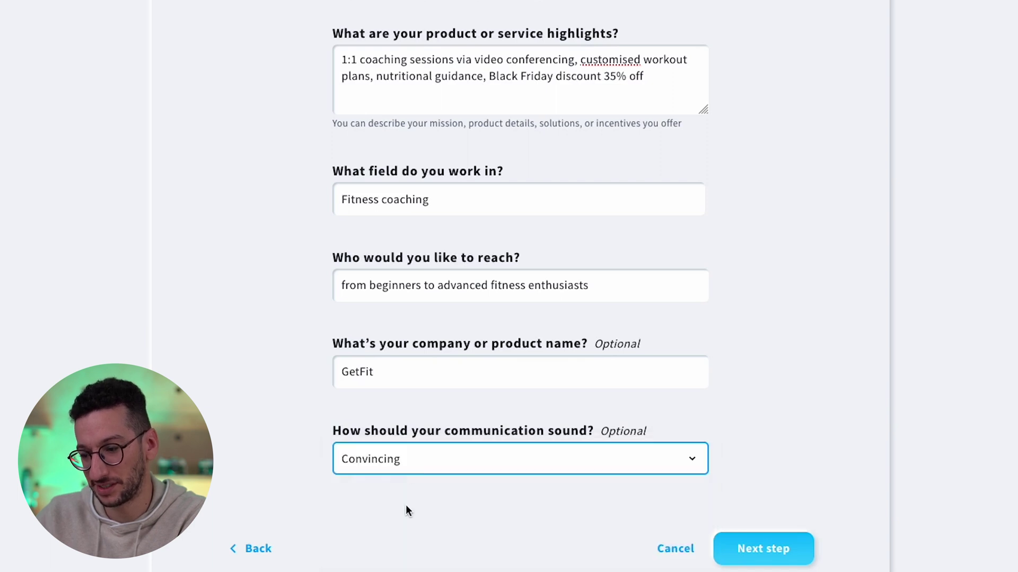
Try a custom palette with green #66A160 background, then discard it.
left_click(766, 557)
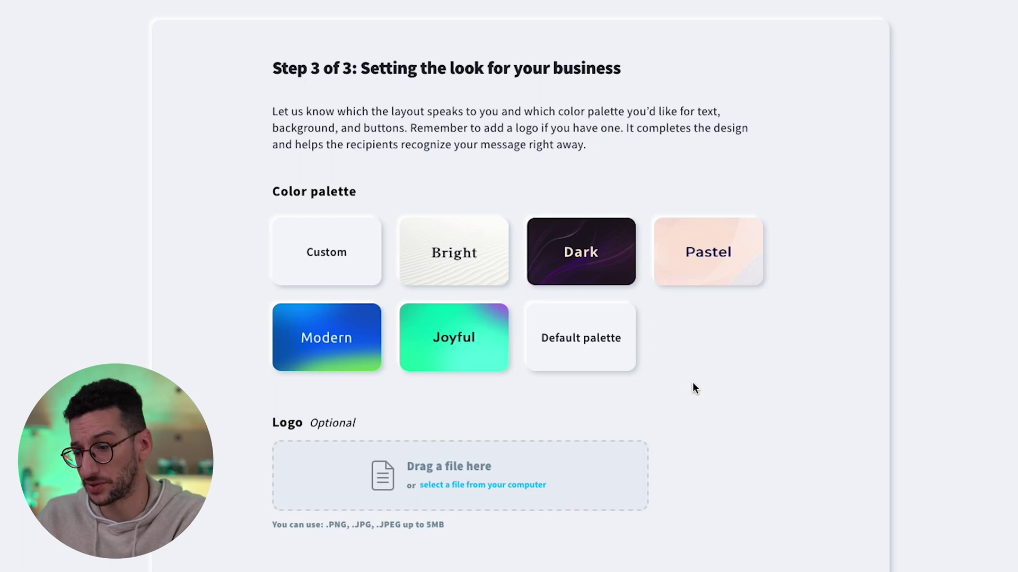
left_click(321, 275)
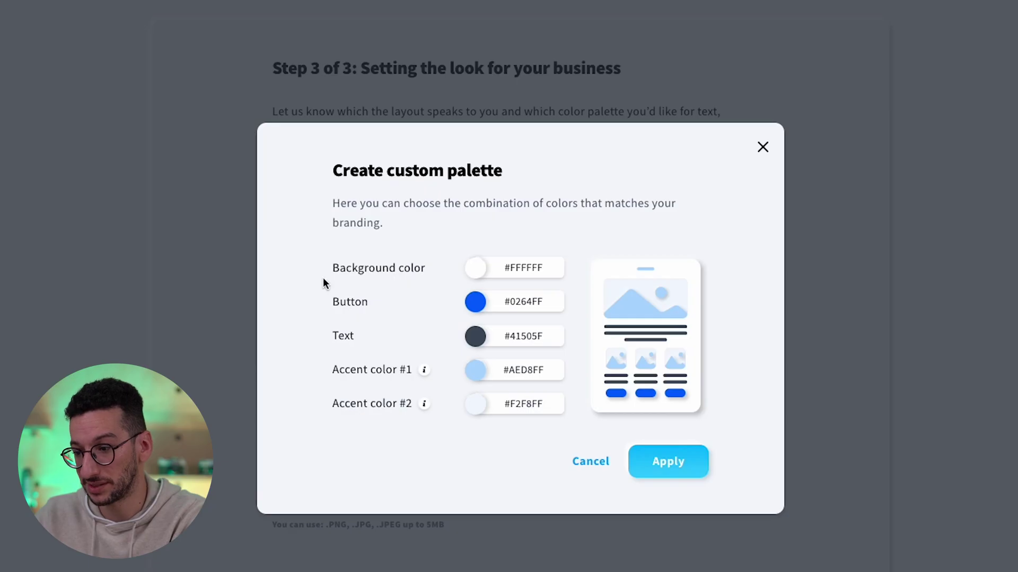
left_click(475, 270)
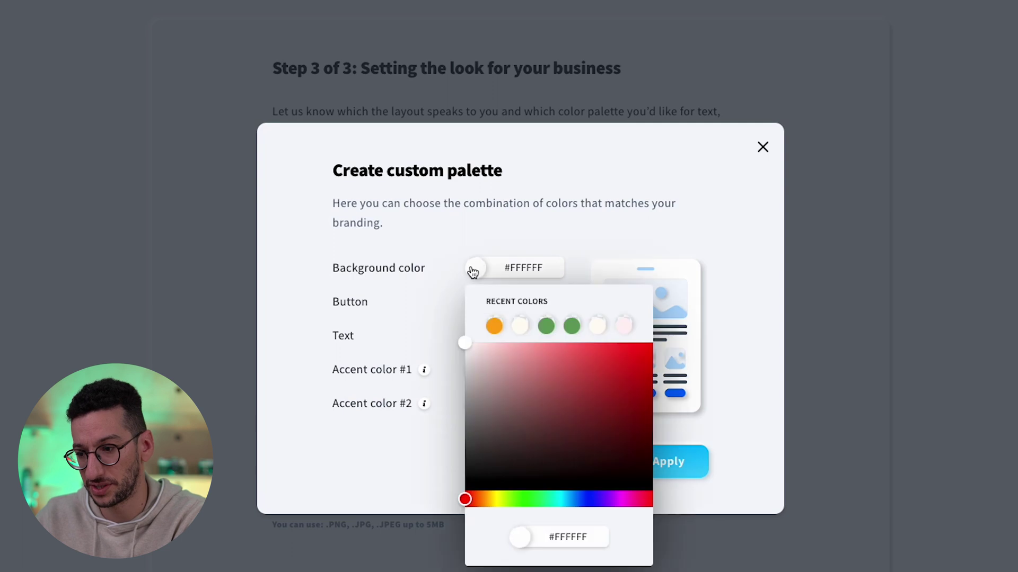
left_click(567, 329)
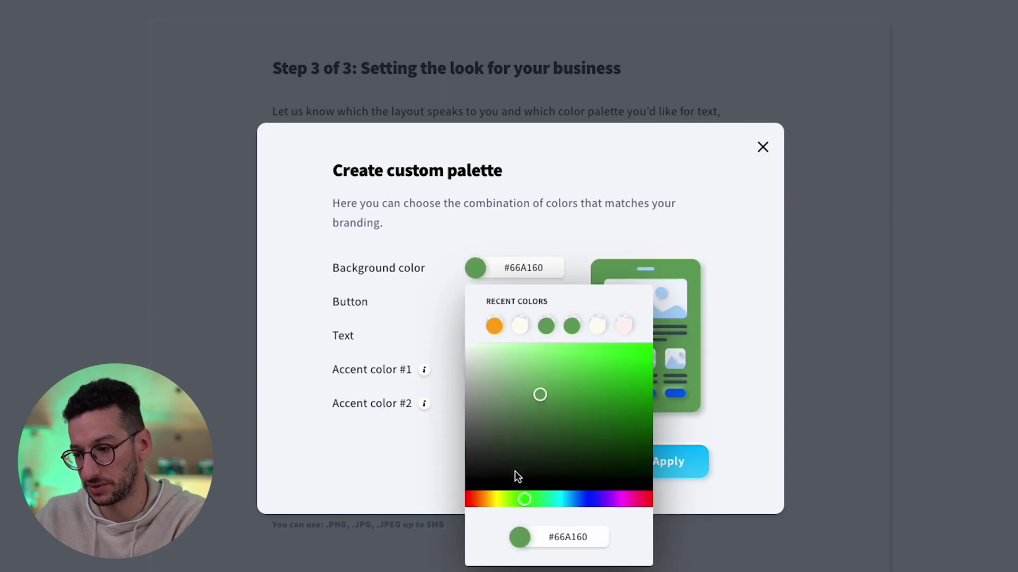
left_click(395, 438)
left_click(589, 463)
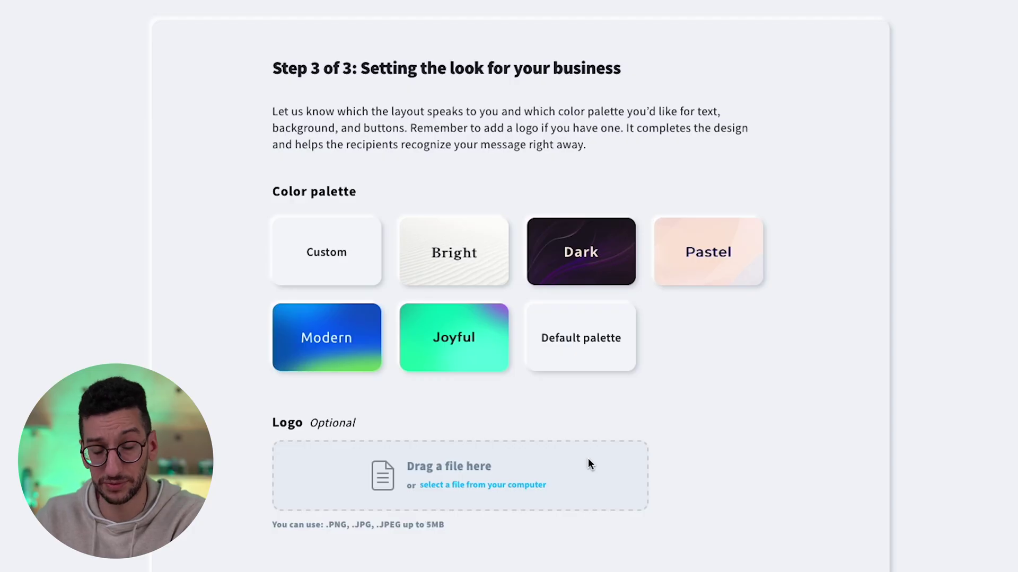
Select the Modern colour palette and generate the campaign.
left_click(320, 333)
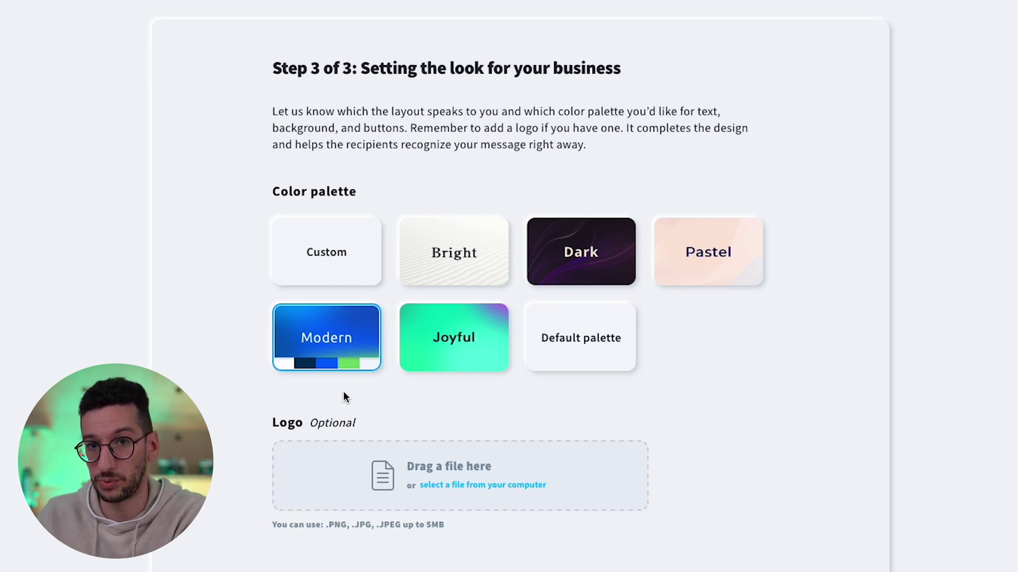
scroll(263, 482, "down", 1)
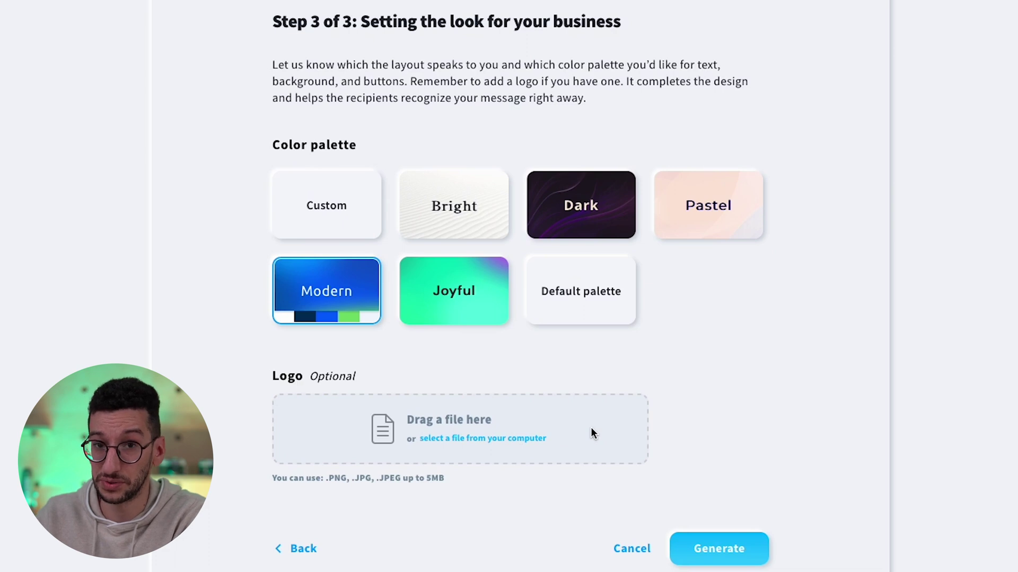
scroll(711, 512, "up", 1)
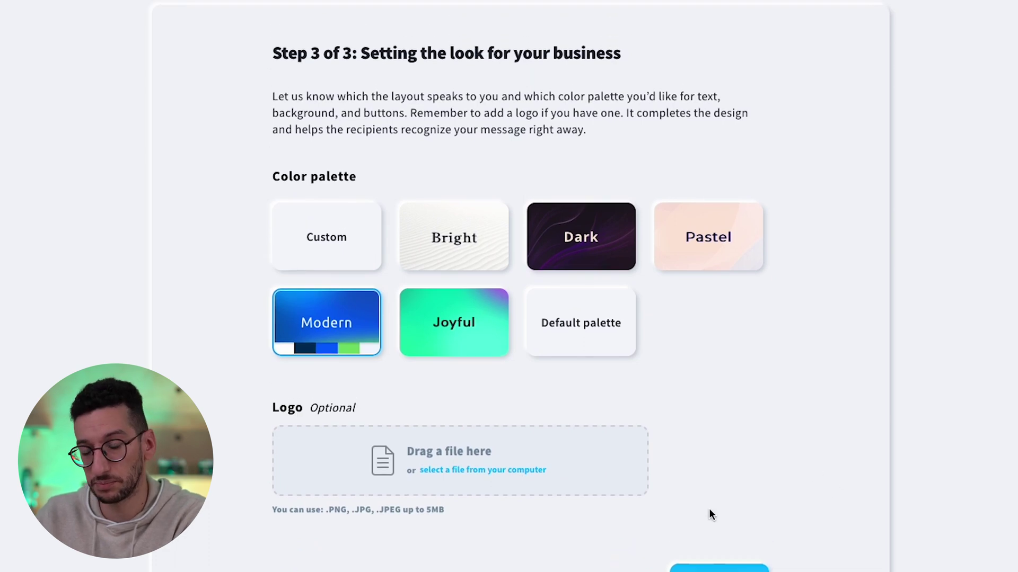
scroll(711, 514, "down", 1)
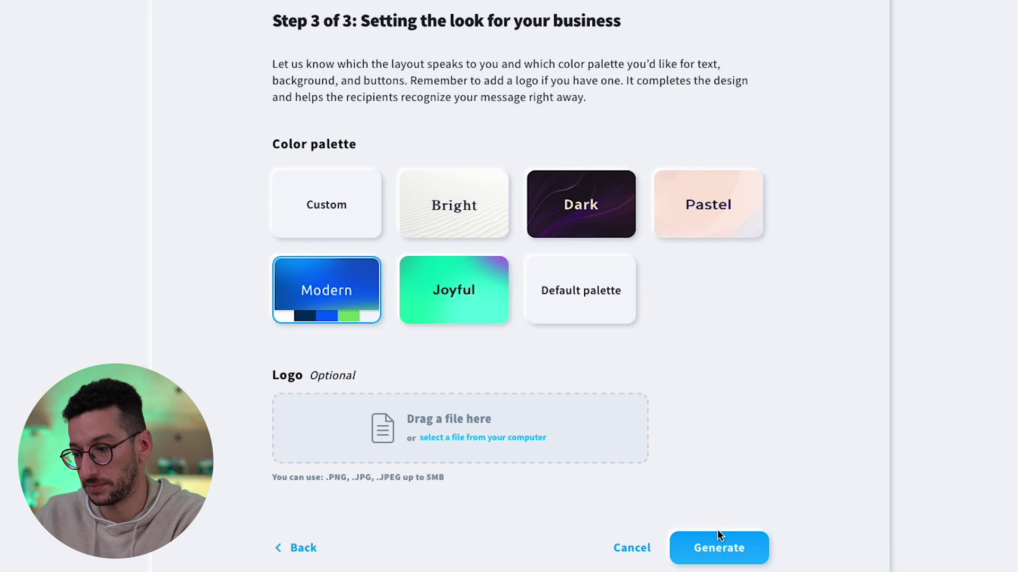
left_click(718, 549)
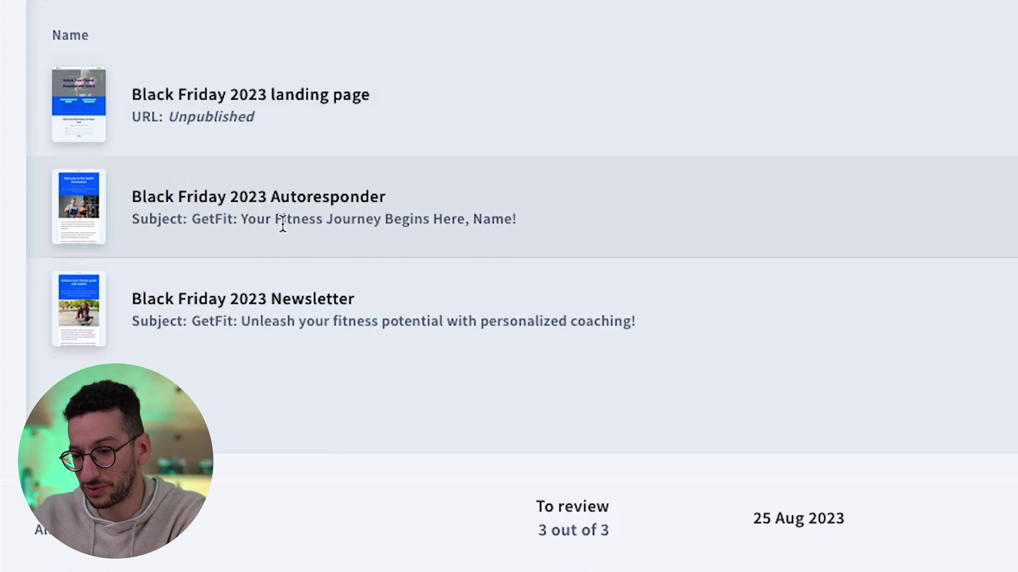
Review the landing page's benefit lists, sign-up form, gallery and FAQ in the editor.
left_click(815, 112)
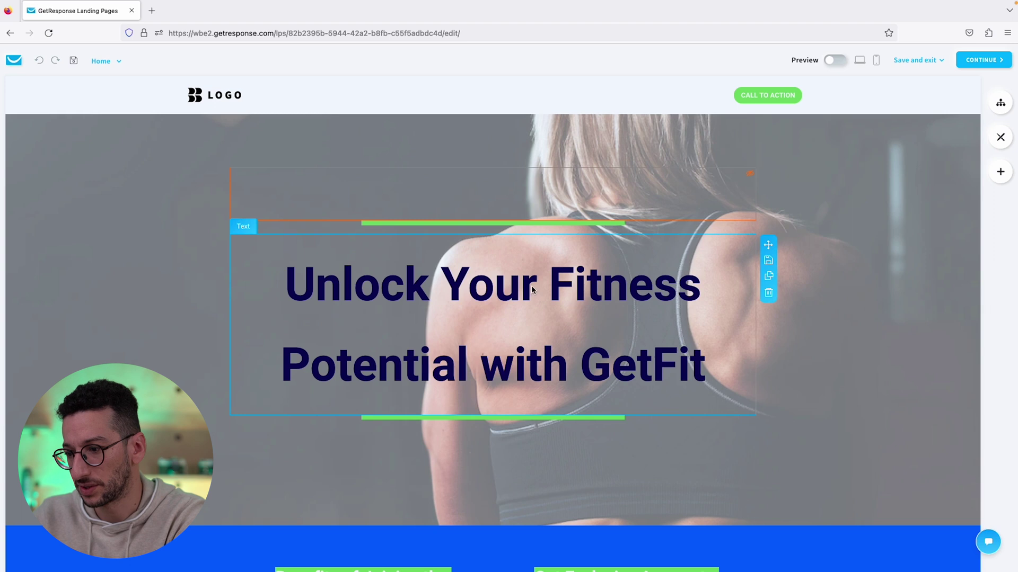
scroll(536, 333, "down", 3)
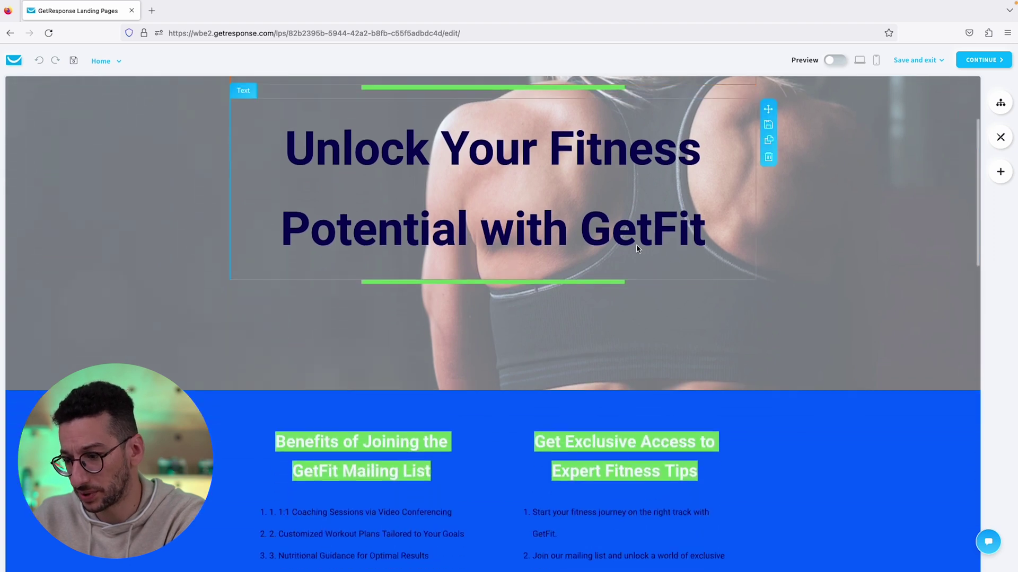
scroll(641, 250, "down", 7)
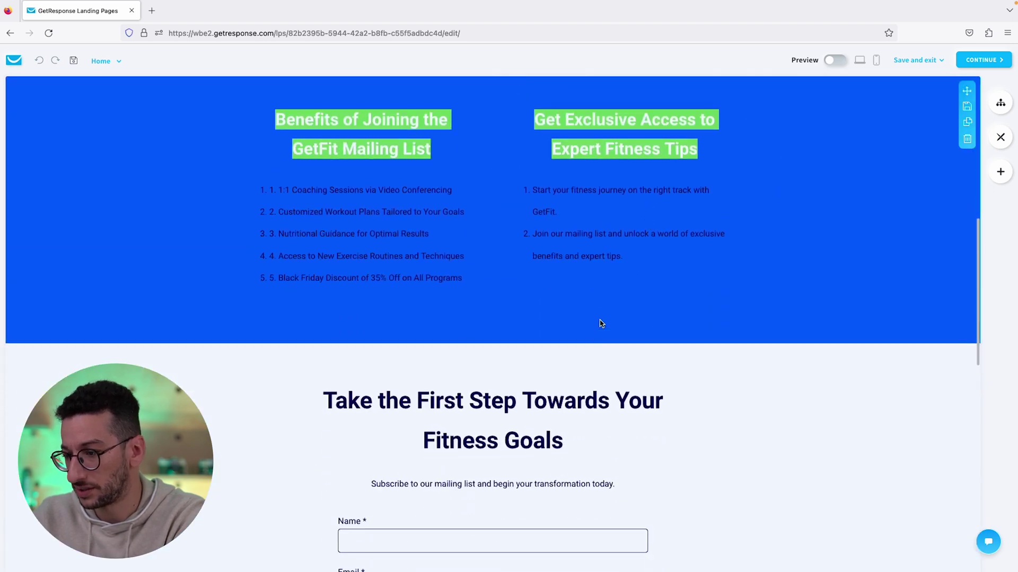
scroll(540, 291, "down", 5)
scroll(563, 291, "down", 9)
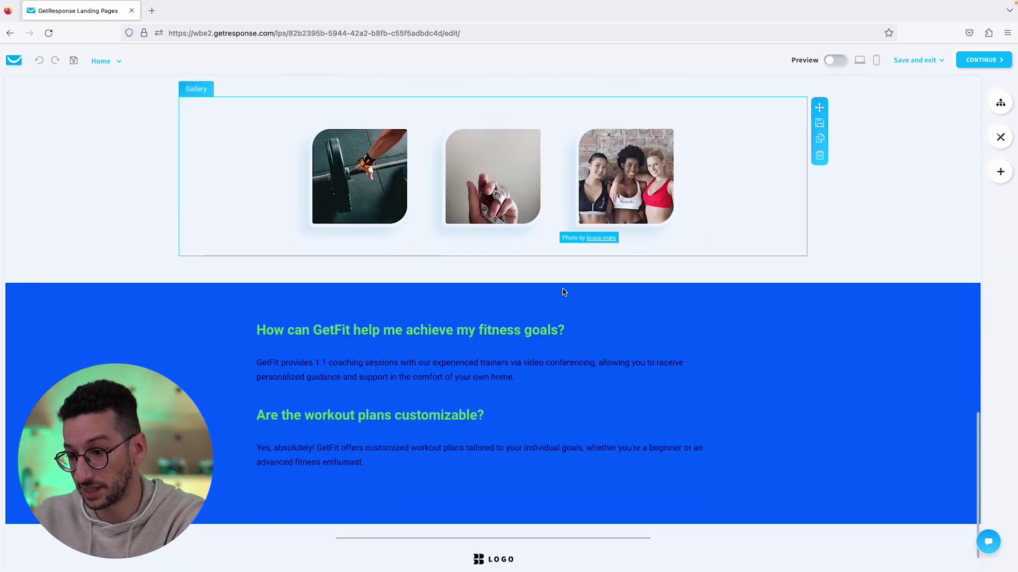
scroll(564, 291, "down", 1)
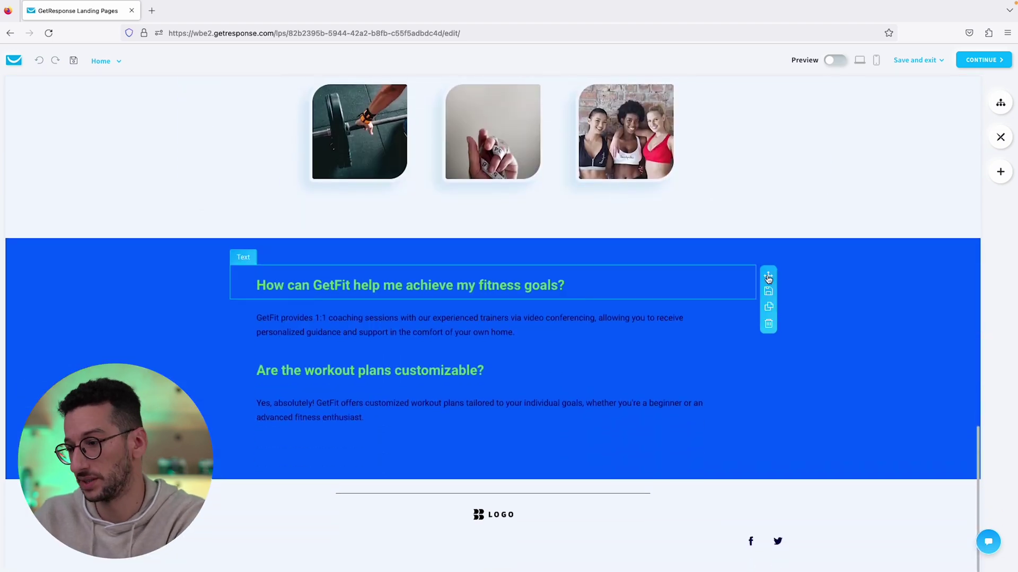
scroll(770, 281, "up", 13)
scroll(772, 281, "up", 11)
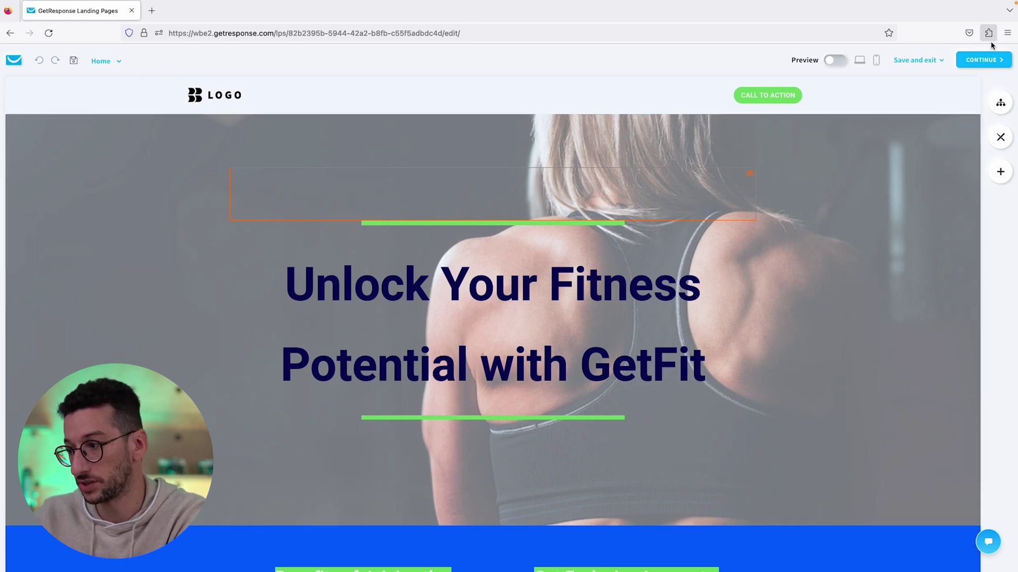
Publish the landing page with its default name and free grwebsite.com domain.
left_click(985, 61)
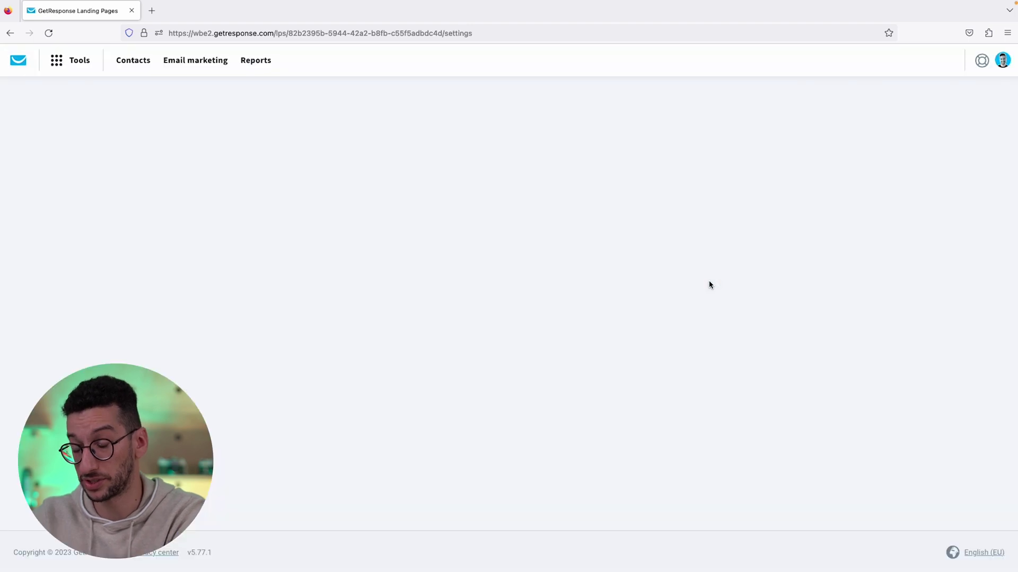
scroll(595, 293, "down", 10)
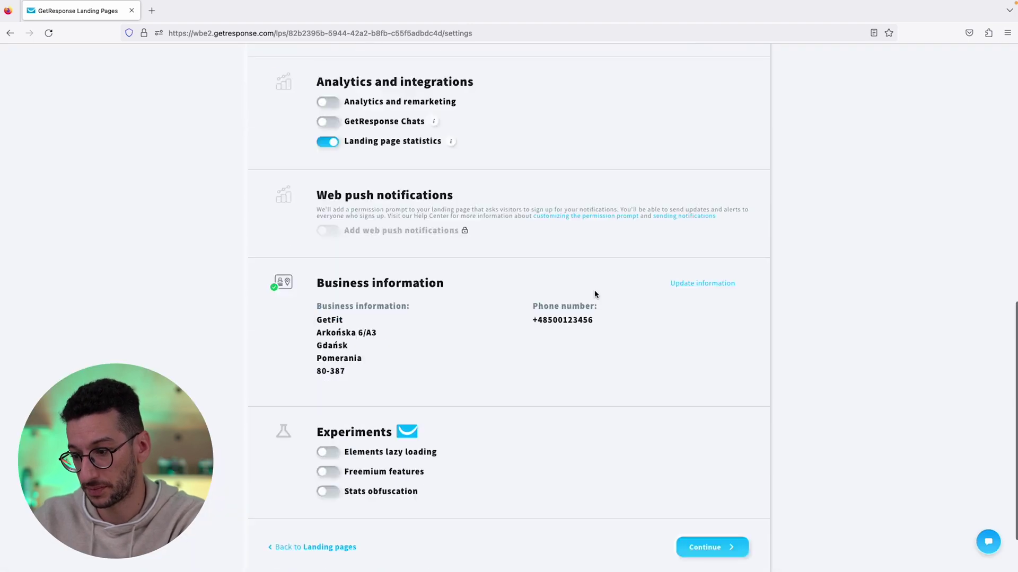
left_click(713, 480)
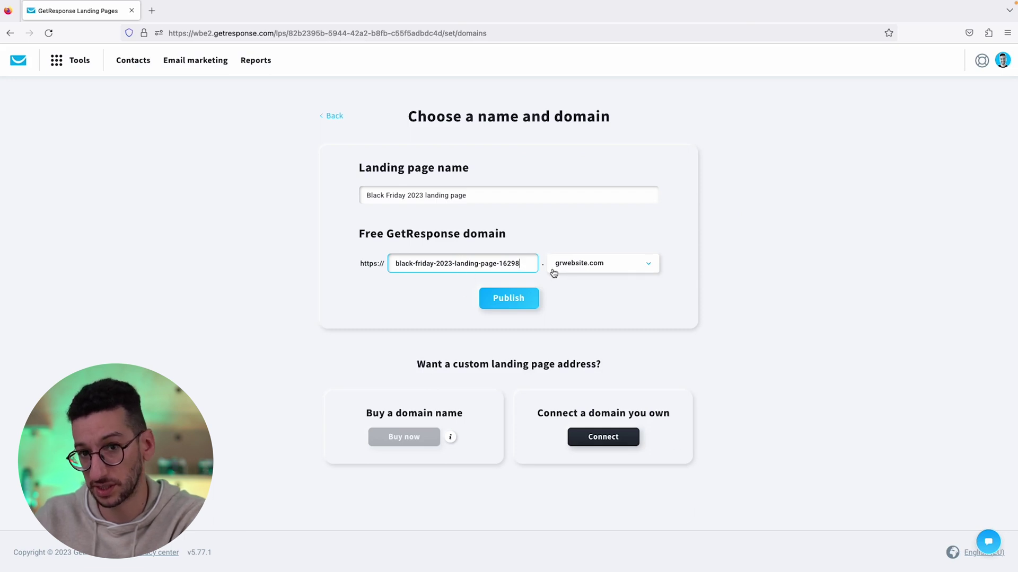
left_click(523, 299)
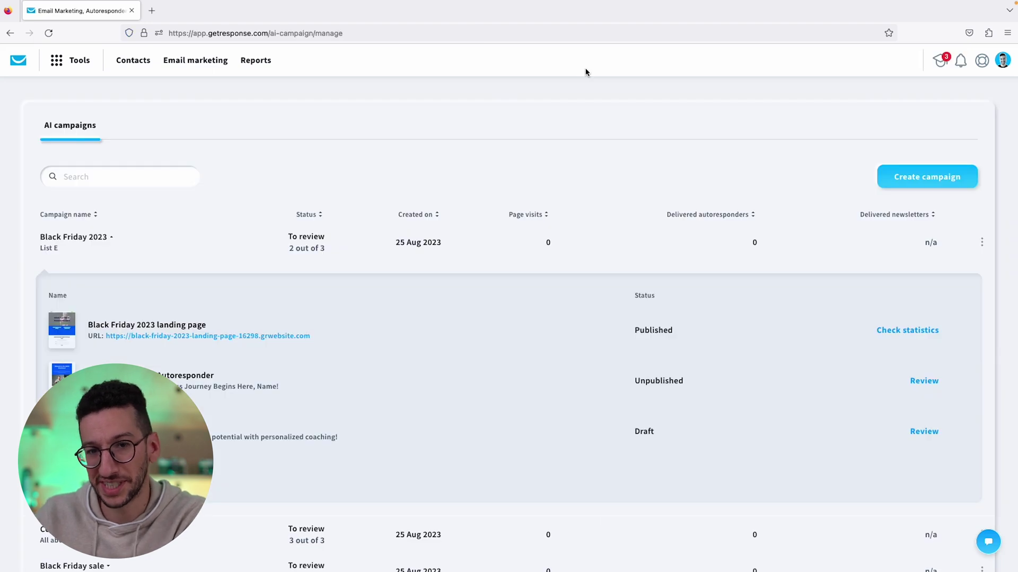
double_click(651, 327)
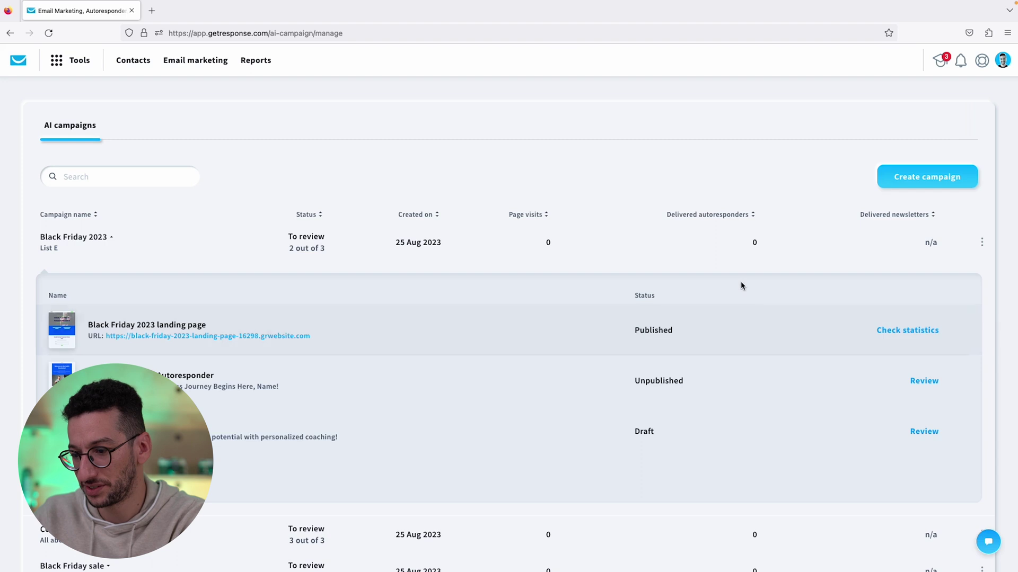
scroll(741, 286, "down", 1)
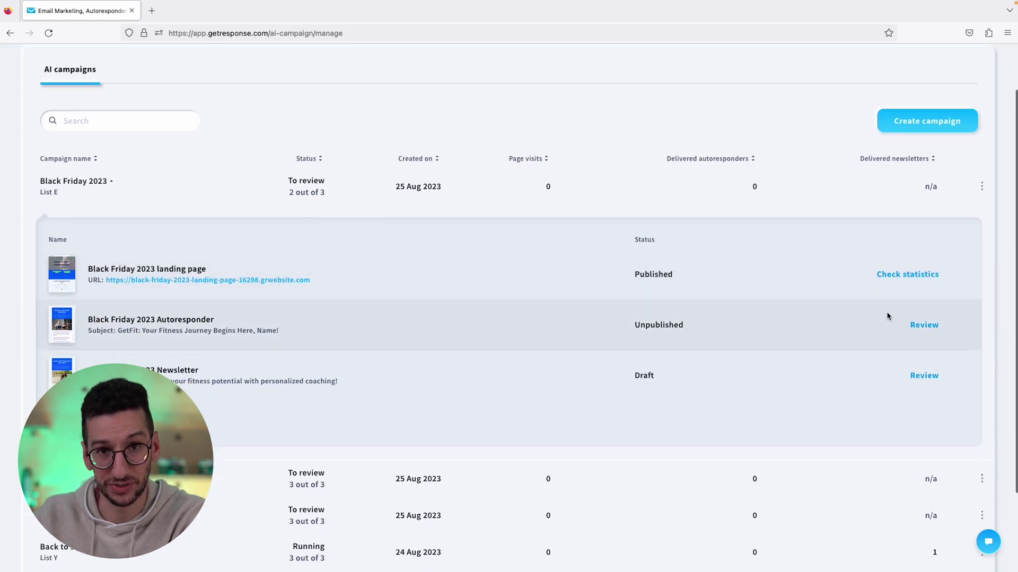
Open the autoresponder's email in the message editor.
left_click(923, 325)
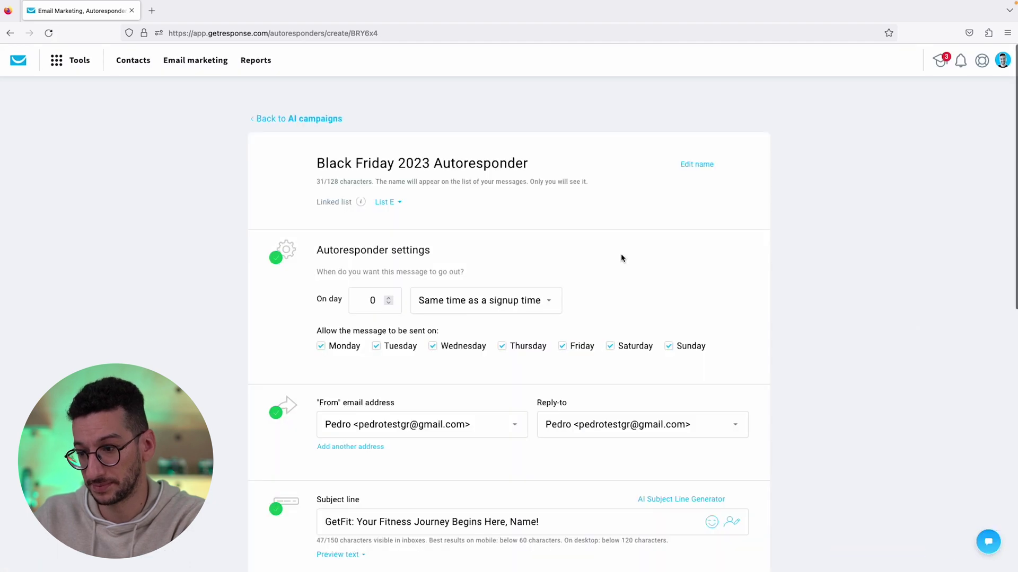
scroll(621, 253, "down", 6)
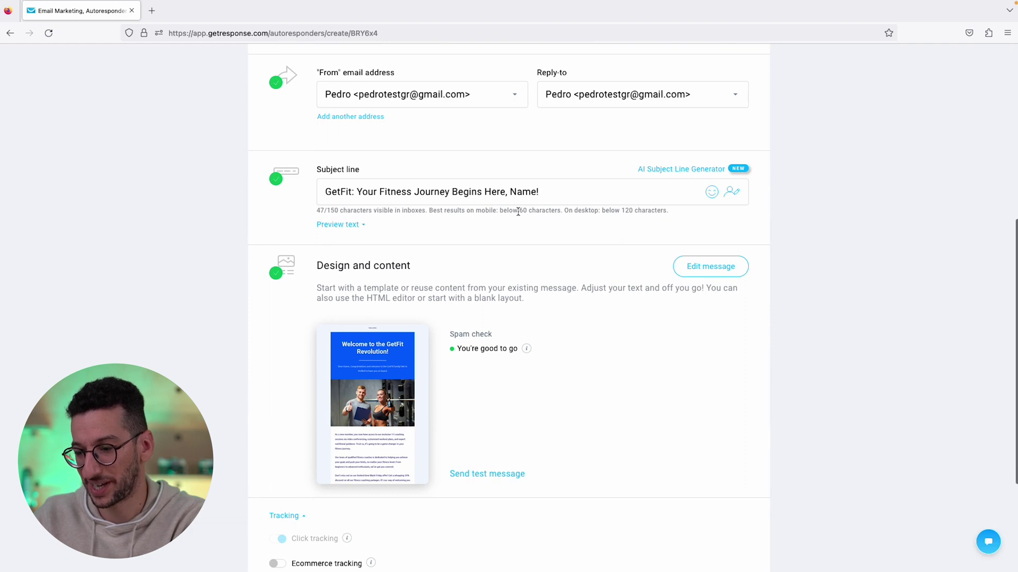
scroll(517, 211, "down", 2)
mouse_move(423, 258)
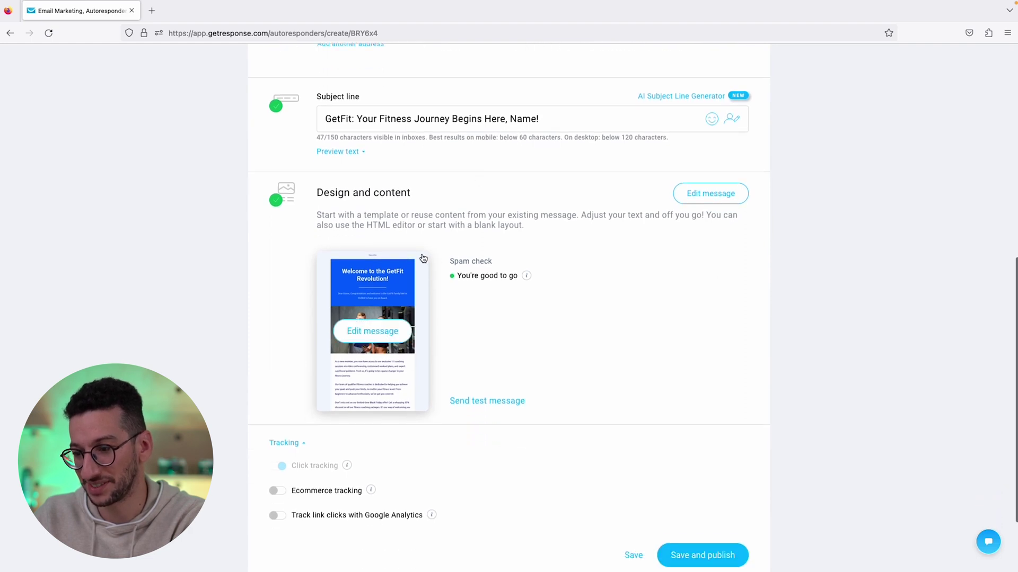
scroll(423, 258, "up", 1)
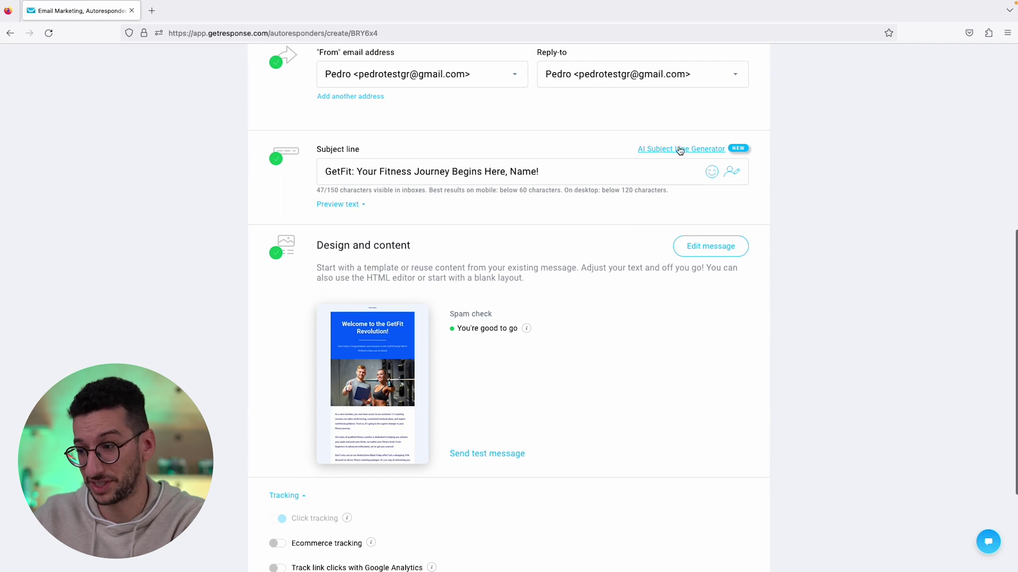
mouse_move(429, 360)
scroll(429, 360, "down", 2)
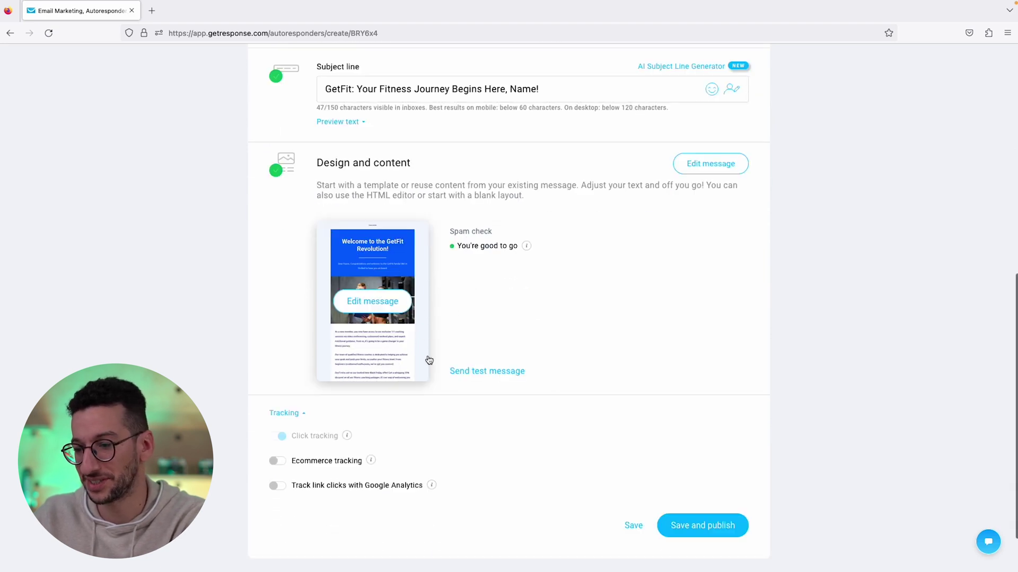
left_click(373, 313)
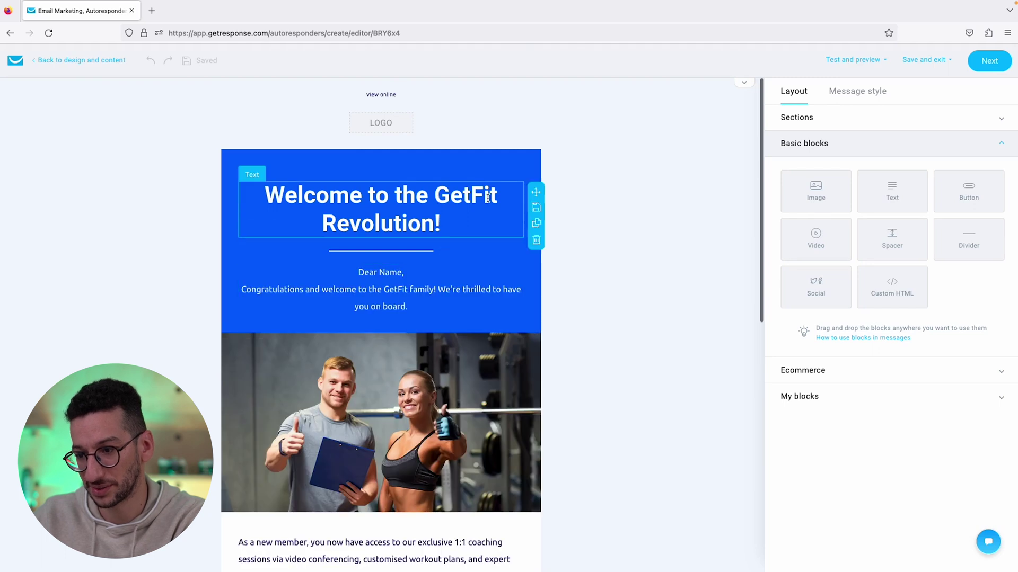
Review the GetFit welcome text, 35% offer and 'Start transforming!' button.
scroll(445, 234, "down", 2)
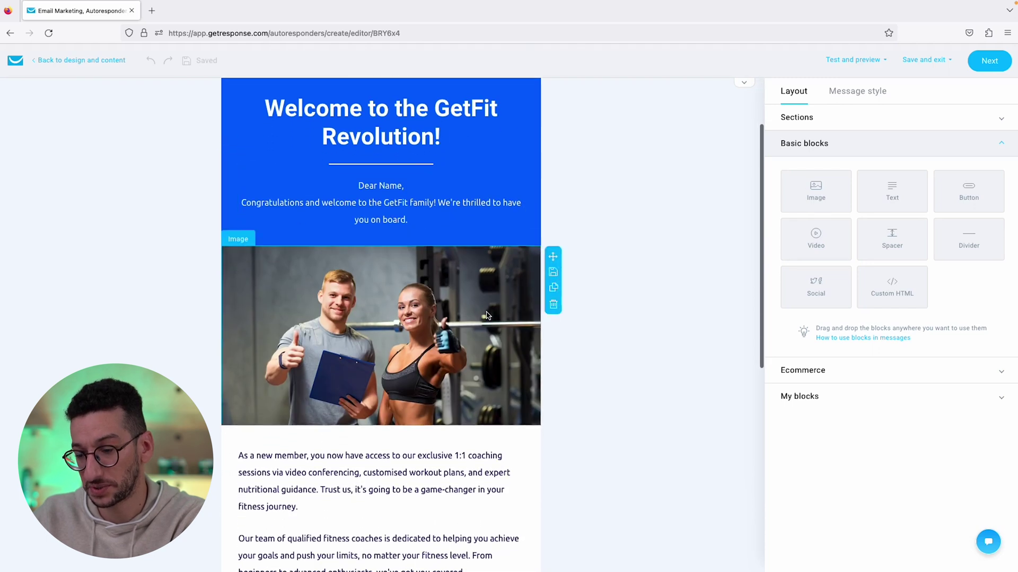
scroll(487, 315, "down", 3)
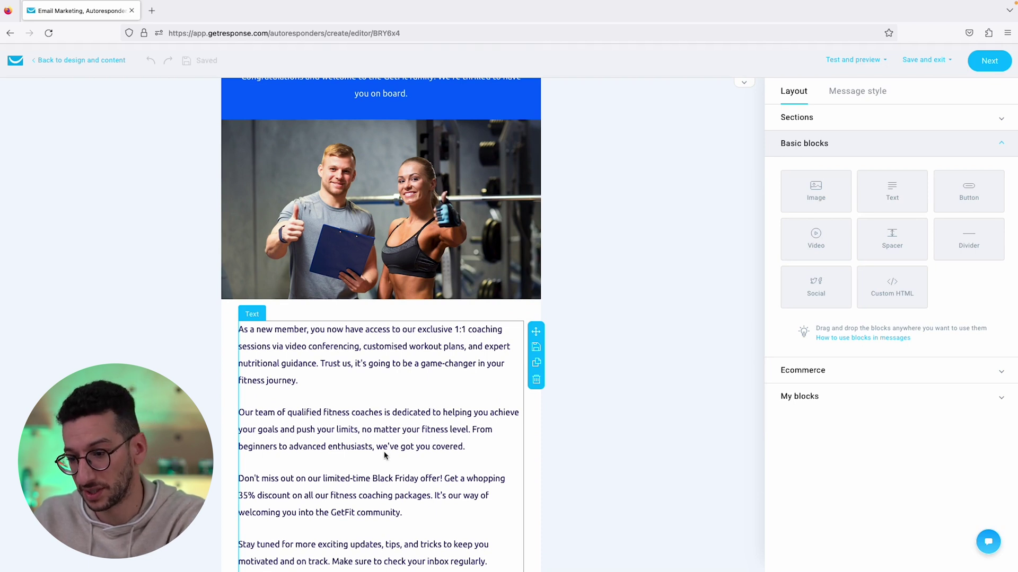
scroll(385, 455, "down", 1)
left_click(478, 329)
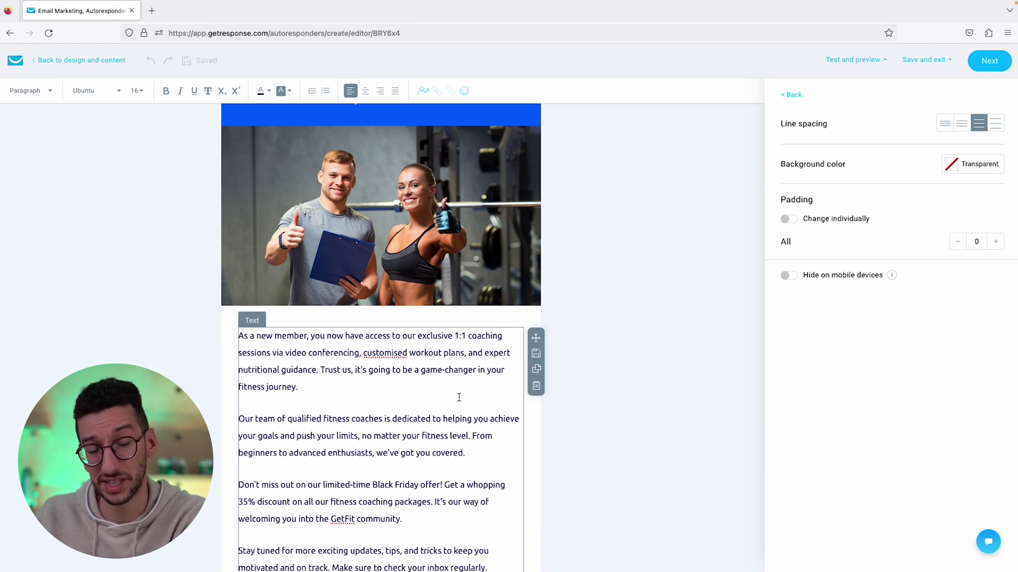
scroll(459, 397, "down", 5)
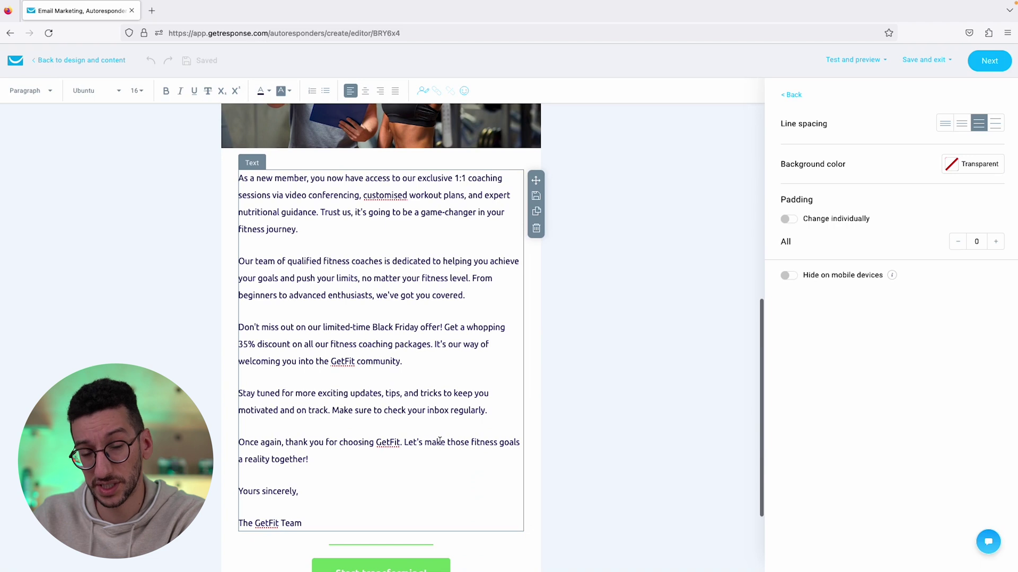
scroll(439, 441, "up", 1)
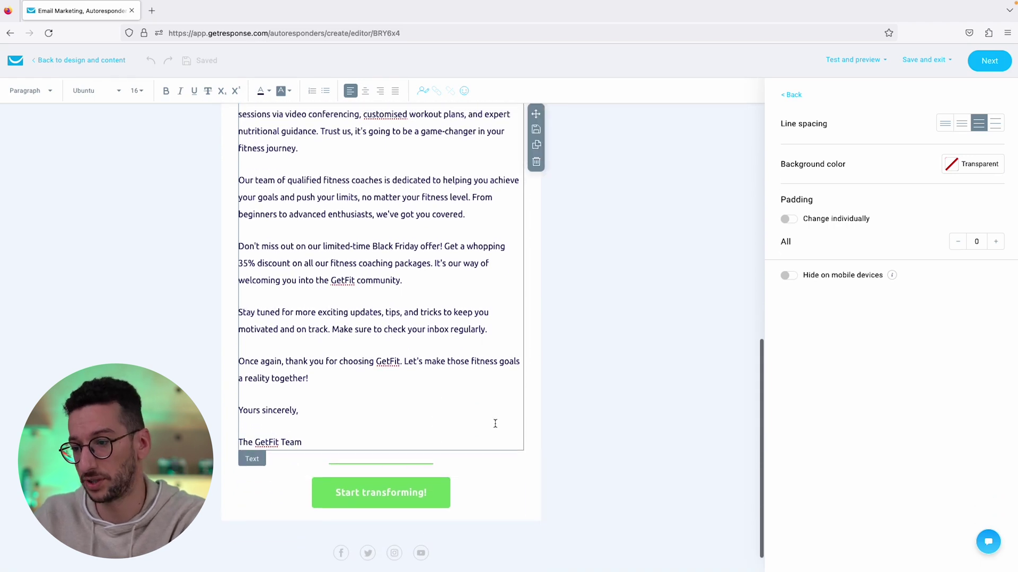
Save and publish the autoresponder, then open the draft newsletter for setup.
left_click(989, 61)
scroll(820, 216, "down", 5)
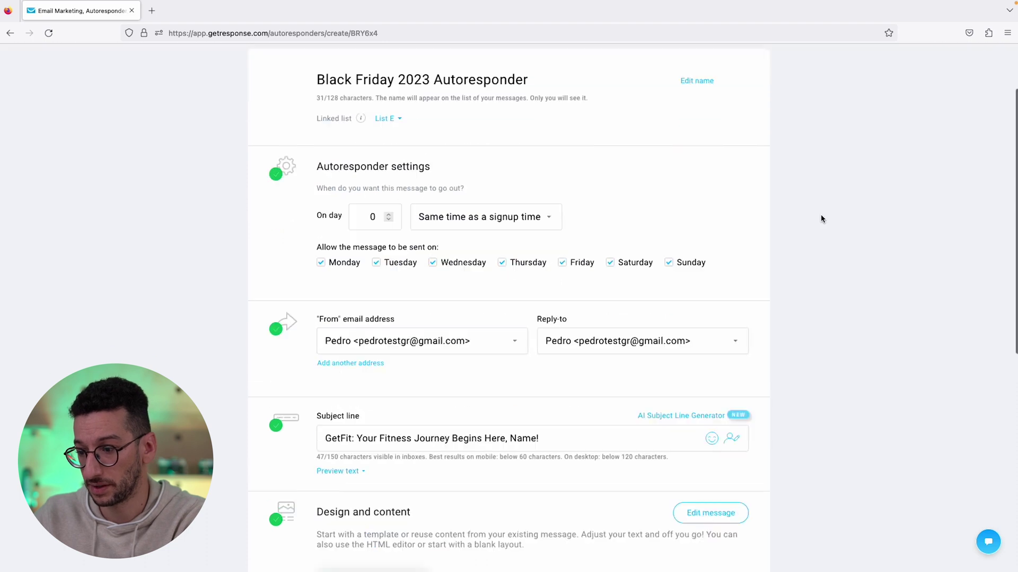
scroll(821, 218, "down", 4)
left_click(690, 463)
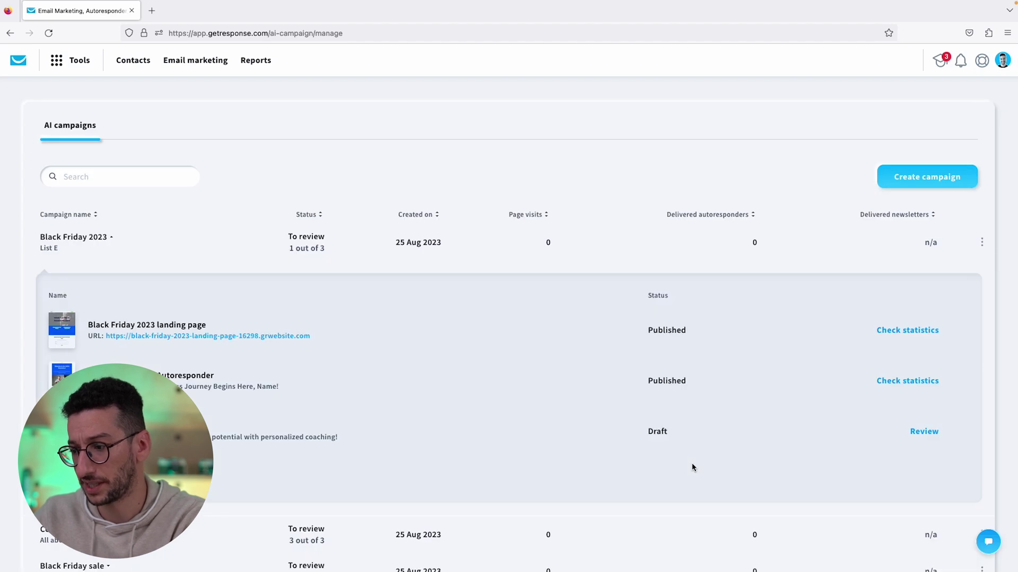
left_click(919, 433)
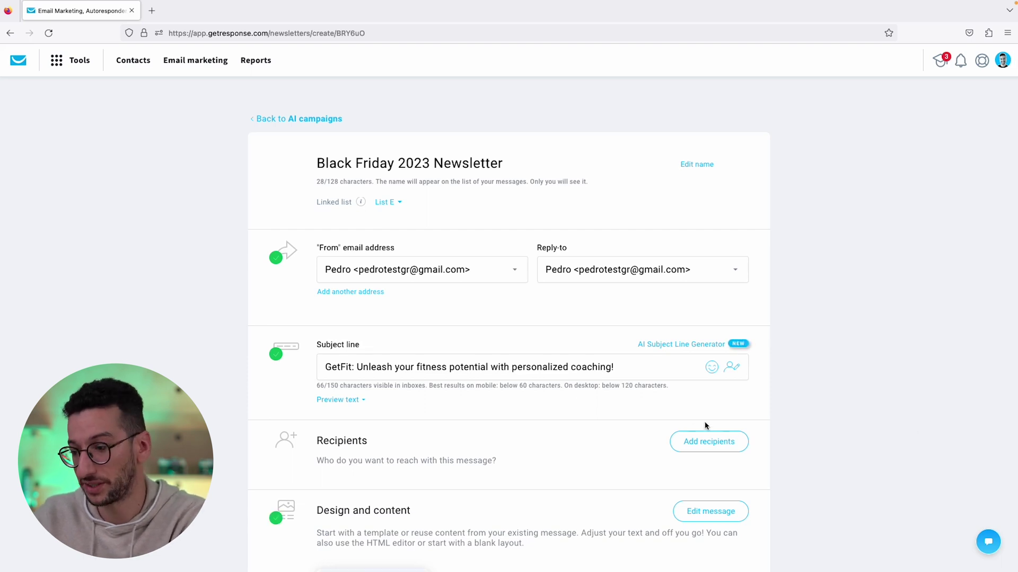
scroll(705, 426, "down", 3)
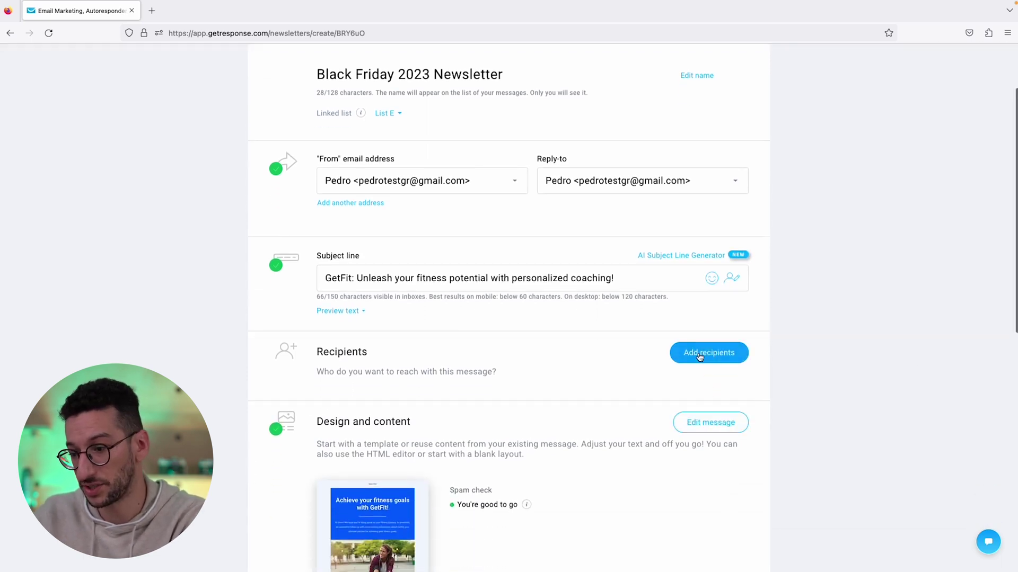
Add List E as the newsletter's recipients and send it immediately.
left_click(700, 357)
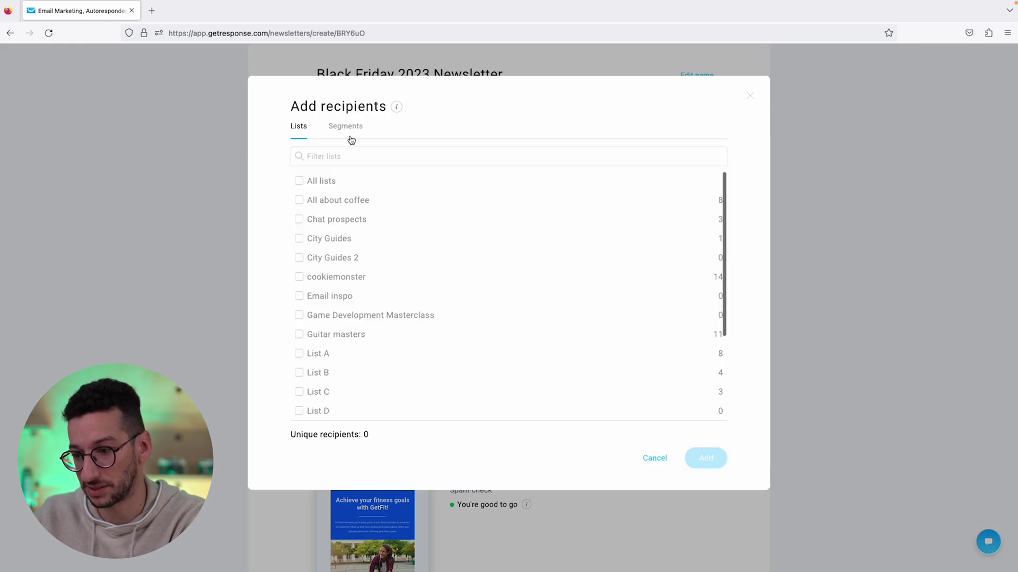
scroll(325, 339, "down", 2)
left_click(320, 383)
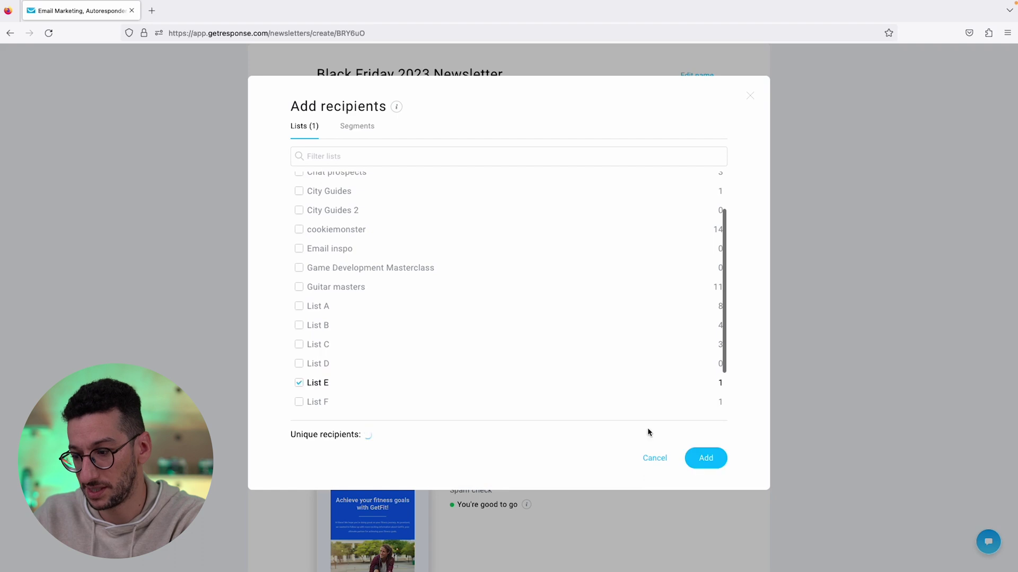
left_click(702, 459)
scroll(530, 403, "down", 4)
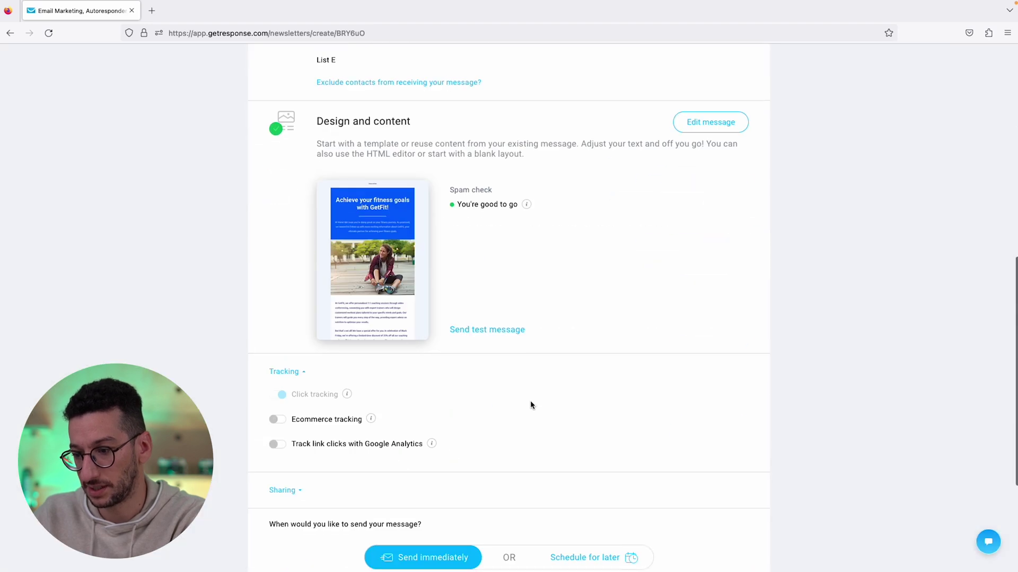
scroll(567, 318, "down", 4)
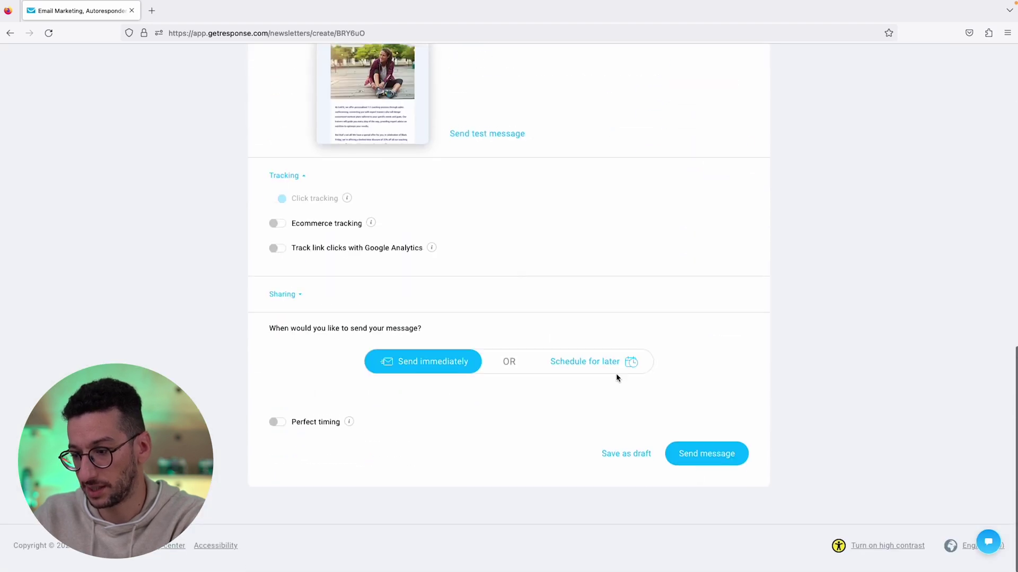
left_click(709, 469)
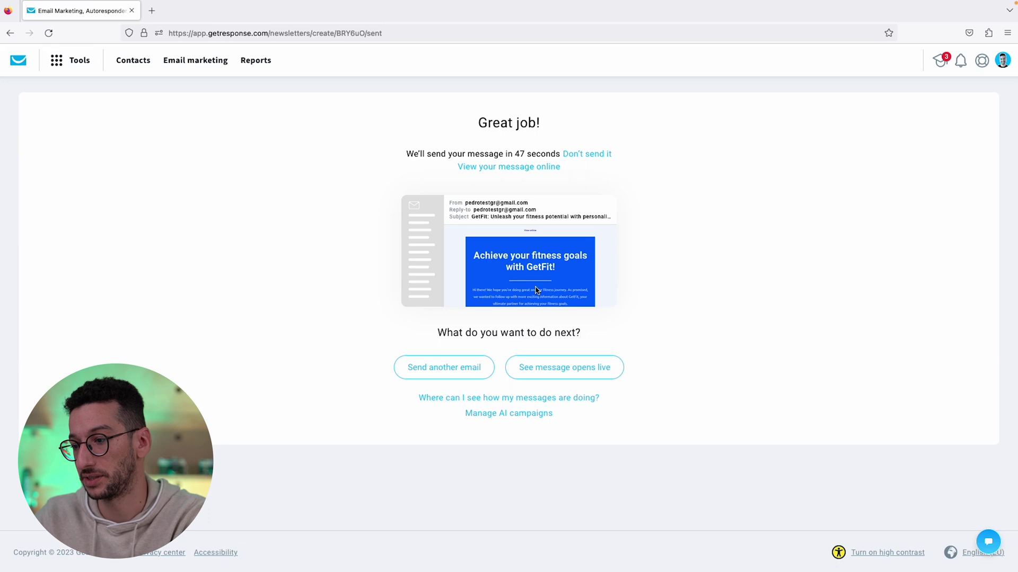
Return to AI campaigns via Tools to see the newsletter Scheduled.
scroll(533, 272, "down", 1)
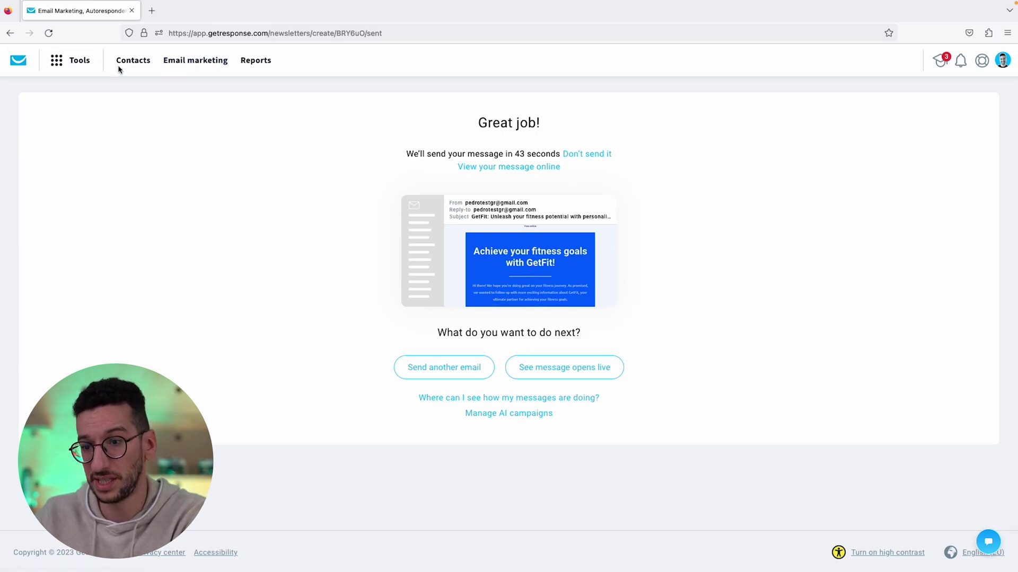
left_click(83, 62)
left_click(50, 97)
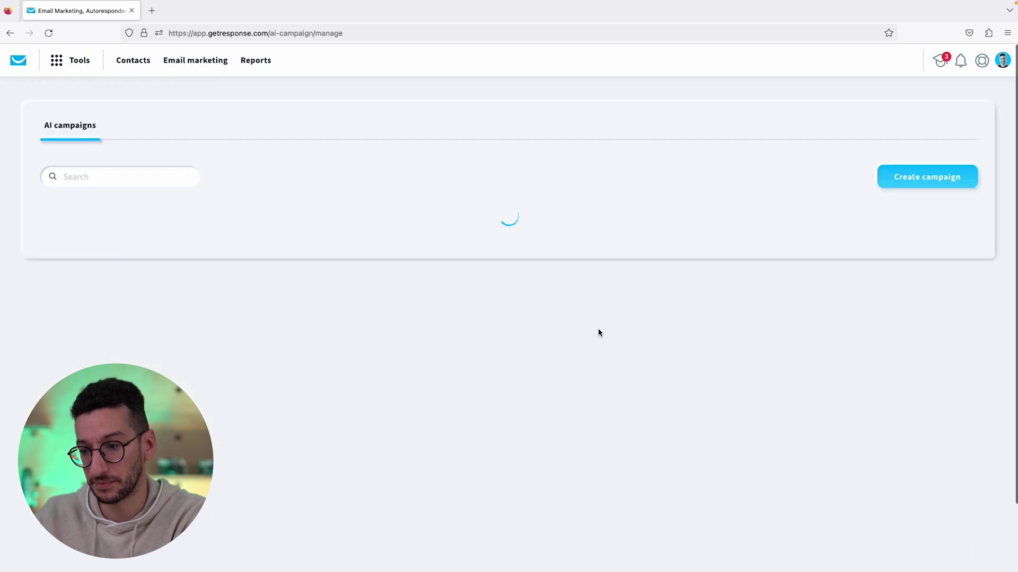
scroll(683, 351, "down", 1)
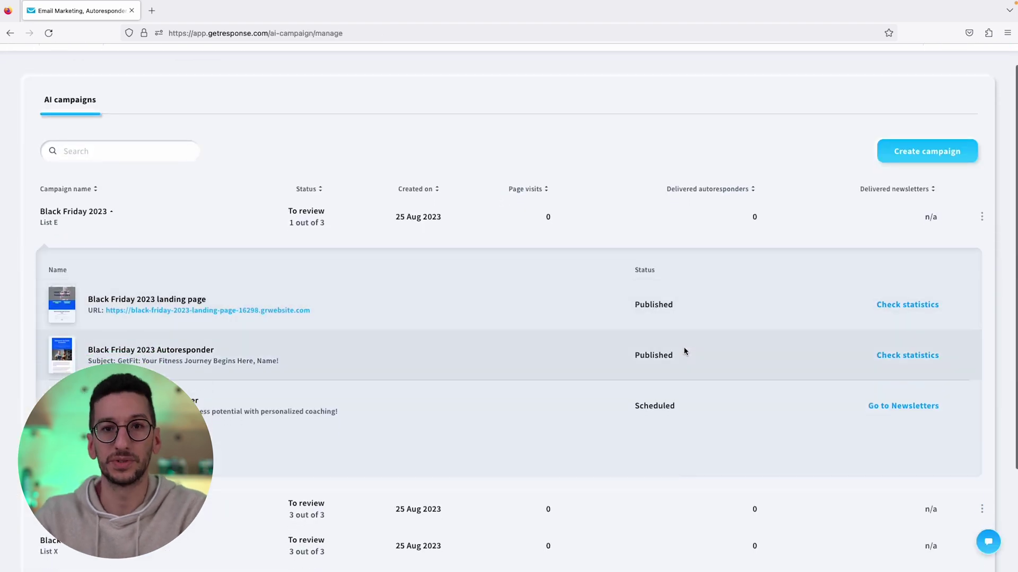